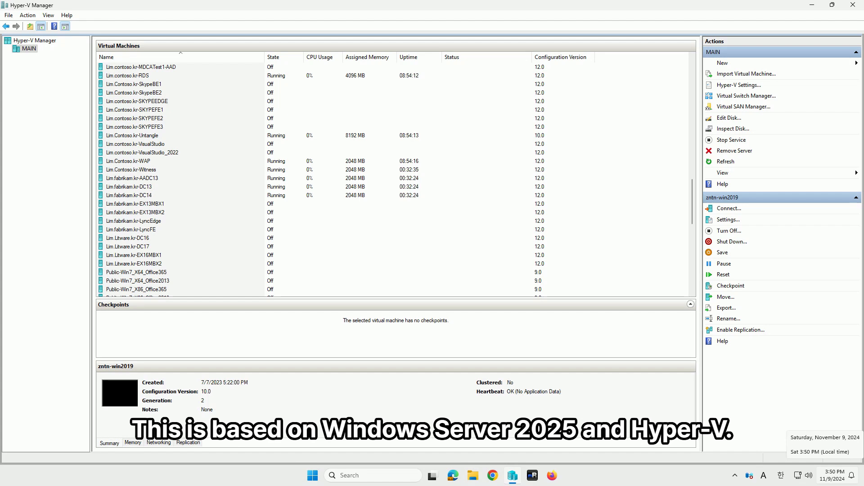
- Start creating a new virtual machine on the MAIN host and name it SysPrep_WinServer2025
click(722, 63)
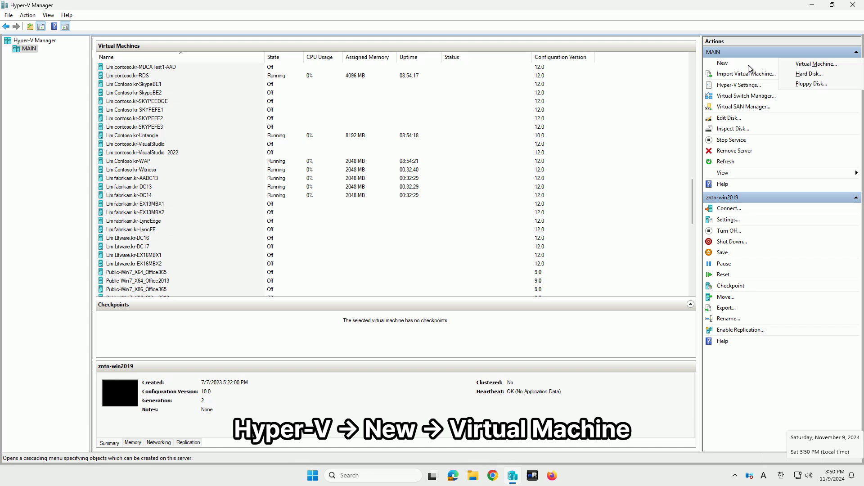
click(835, 65)
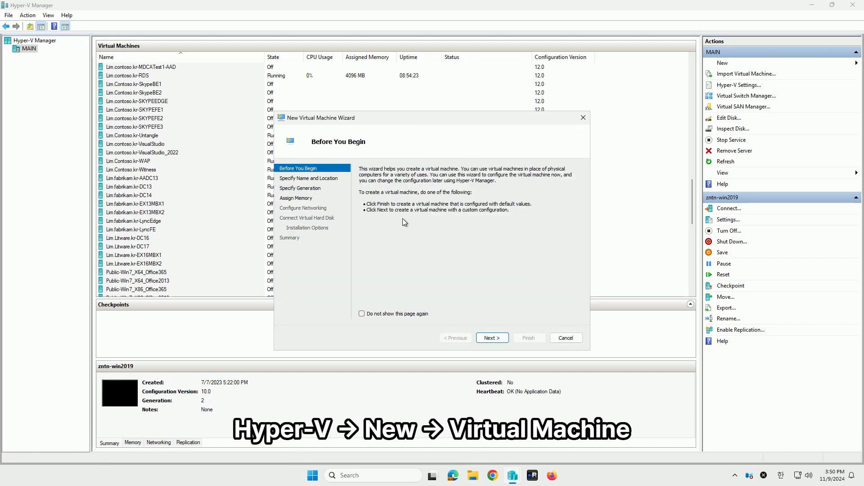
click(288, 178)
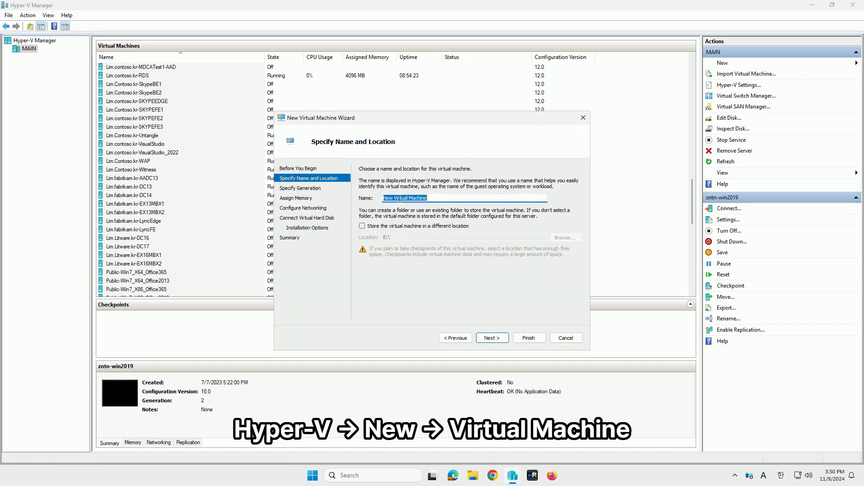
double_click(456, 199)
drag(456, 198, 321, 193)
text(WindowsServer2)
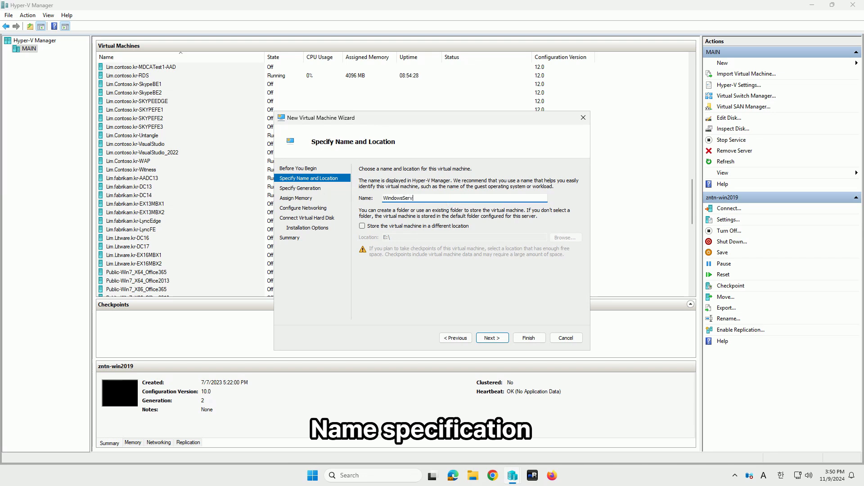
key(BackSpace)
key(BackSpace)
key(BackSpace)
key(BackSpace)
key(BackSpace)
key(BackSpace)
key(BackSpace)
key(BackSpace)
key(BackSpace)
key(BackSpace)
key(BackSpace)
key(BackSpace)
key(BackSpace)
key(BackSpace)
text(SysPrep_WinServer2019)
- Store the virtual machine in a different location, using a new folder named Sysprep on the E: drive
click(362, 226)
click(565, 237)
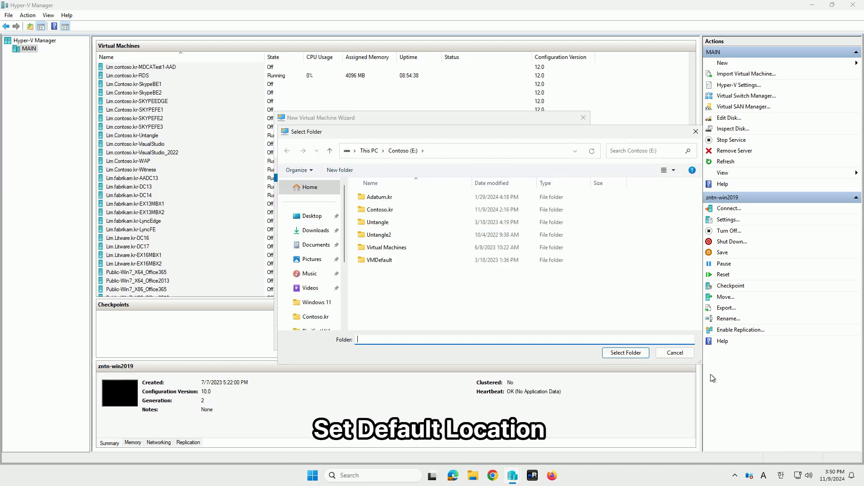
right_click(400, 276)
mouse_move(428, 358)
click(490, 362)
text(Sysprep)
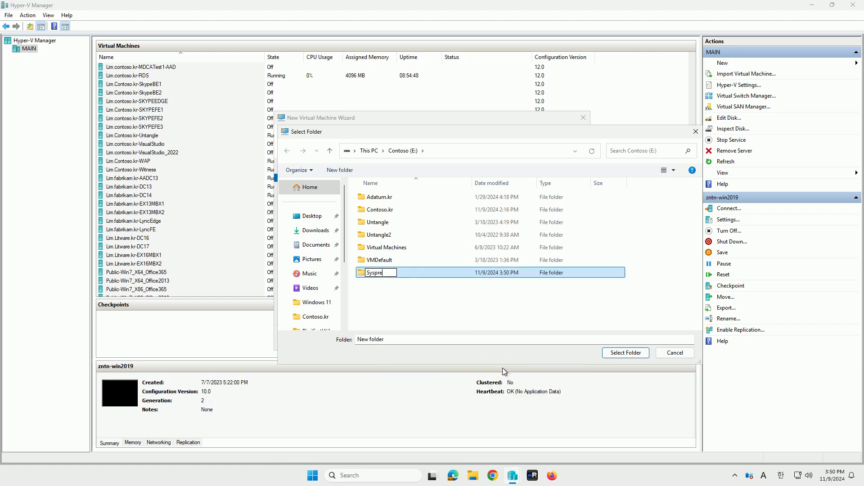
key(Return)
key(Return)
click(626, 353)
- Extend the virtual machine's name to SysPrep_WinServer2025_En and go on to the generation settings
click(457, 198)
text(_En)
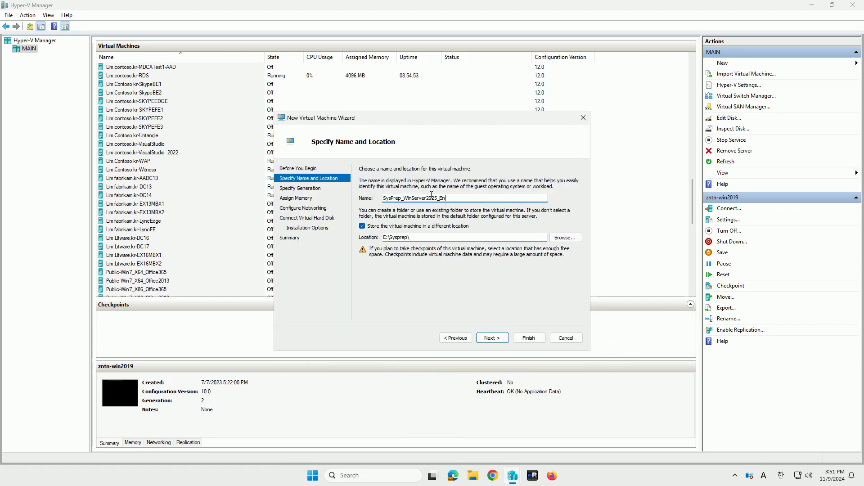
click(300, 188)
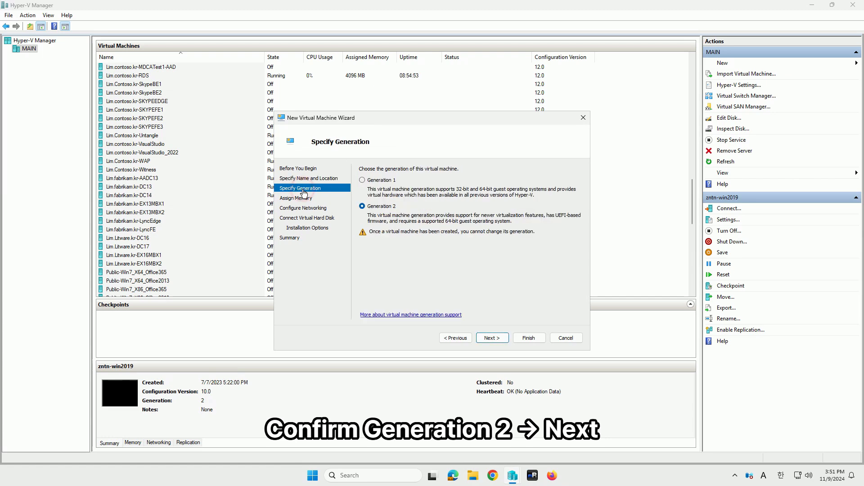
- Keep Generation 2 for the virtual machine and assign 8192 MB of startup memory
click(489, 338)
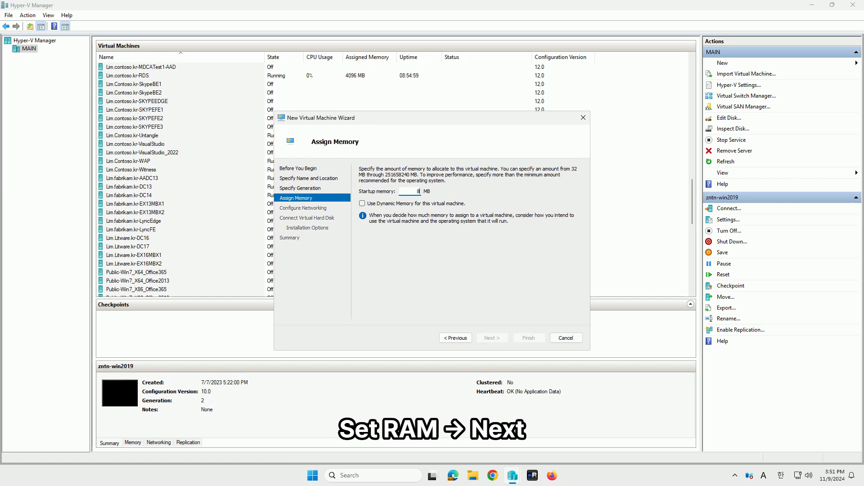
text(8192)
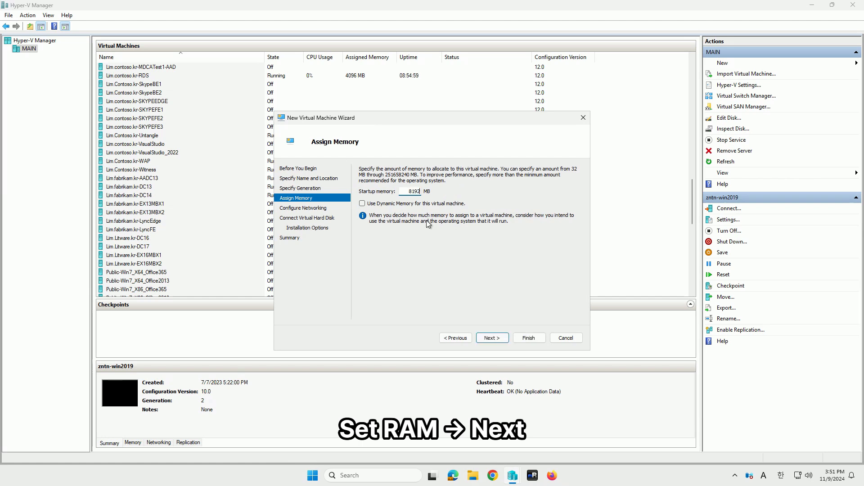
click(494, 337)
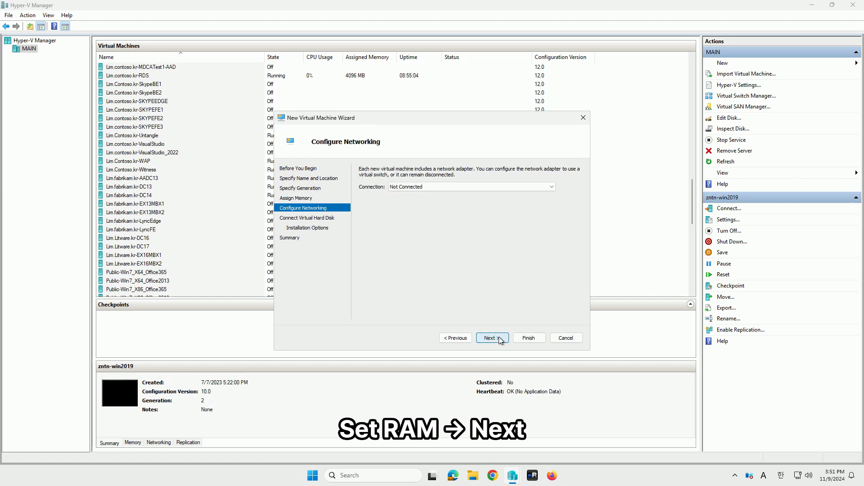
- Connect the network adapter to the Untangle10 switch and accept the default new virtual hard disk
click(418, 186)
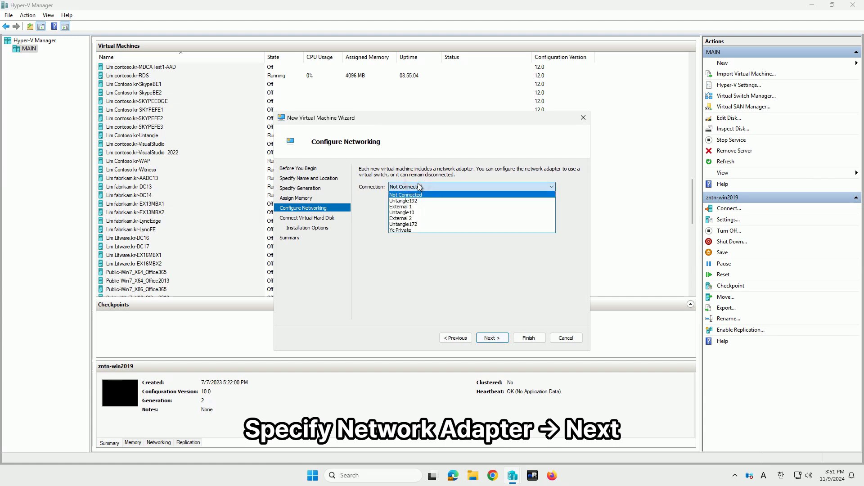
click(424, 213)
click(322, 219)
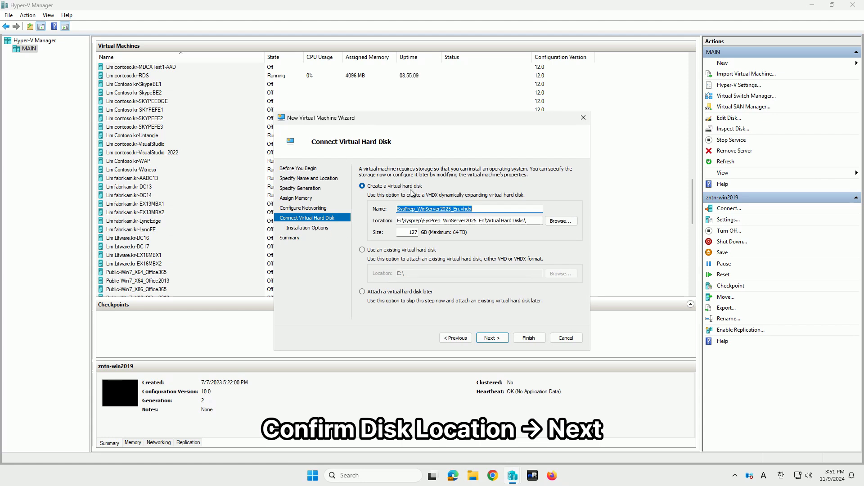
click(317, 228)
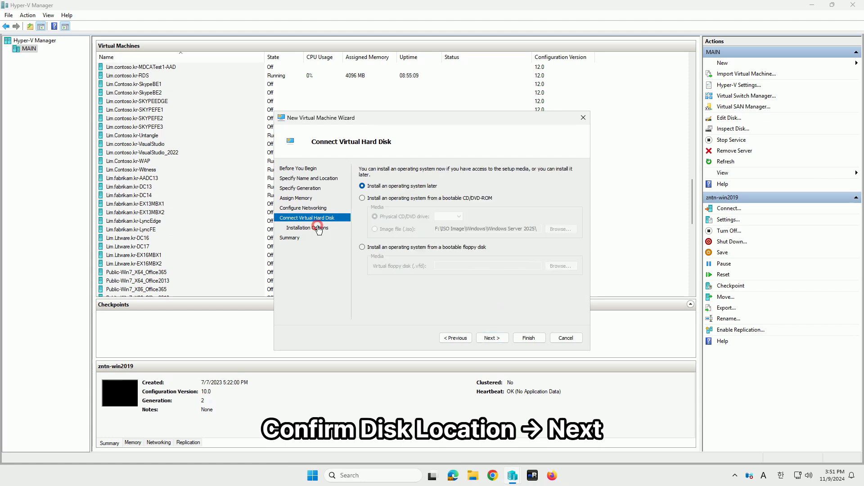
- Set the installation image to en-us_windows_server_2025_x64_dvd_b7ec10f3.iso and finish creating the virtual machine
click(425, 200)
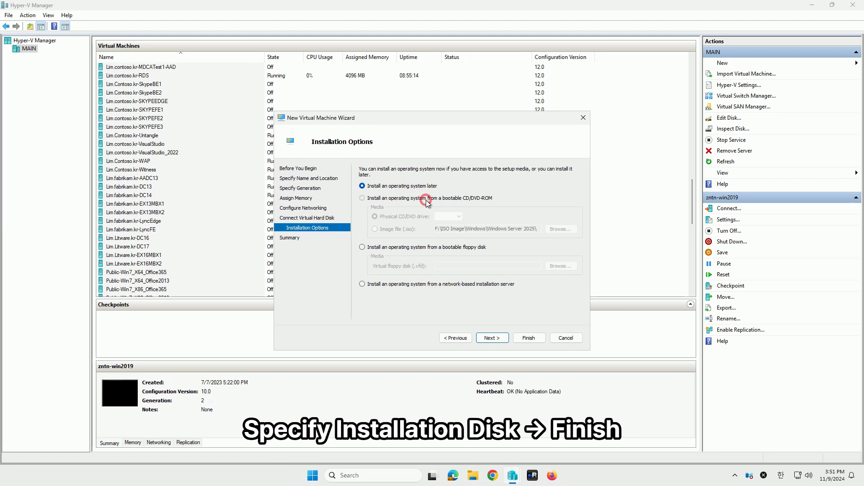
click(391, 228)
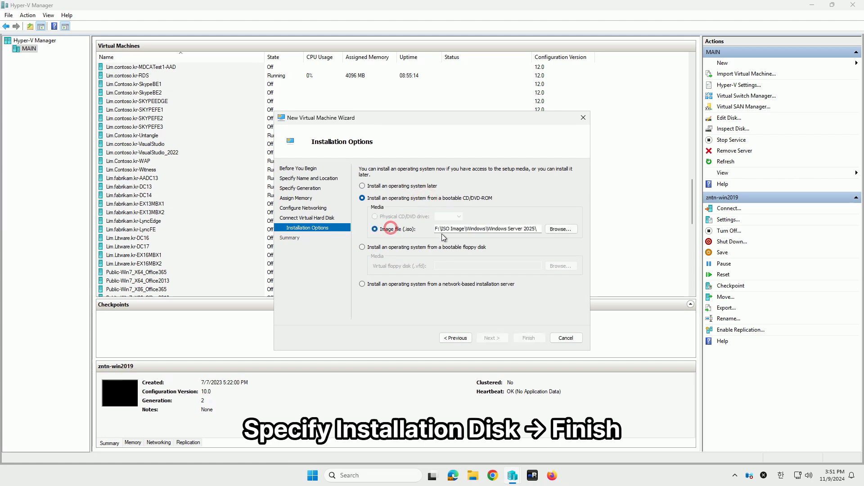
click(561, 229)
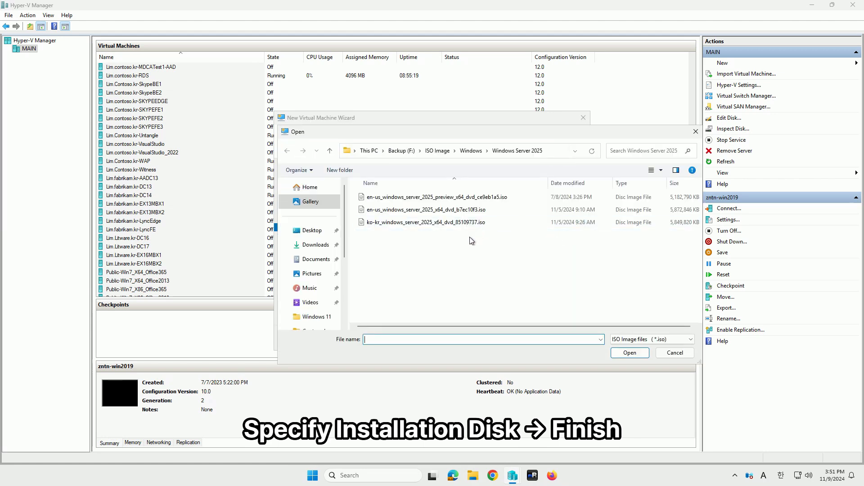
double_click(428, 210)
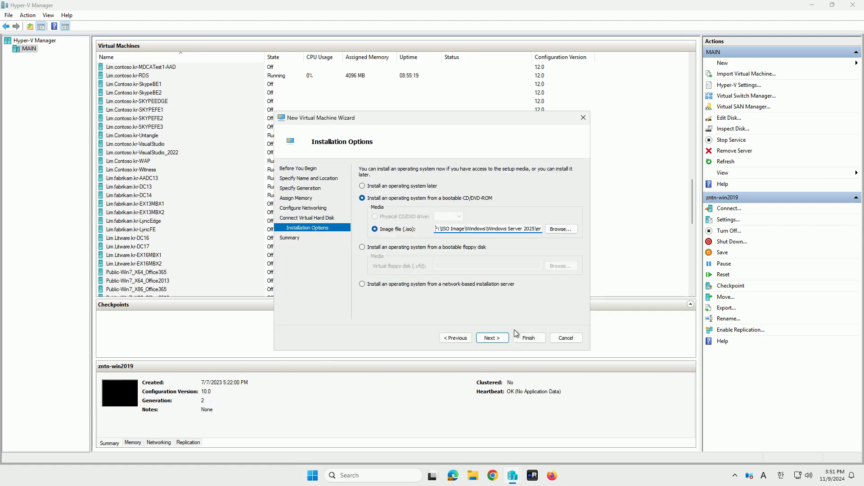
click(492, 337)
click(530, 338)
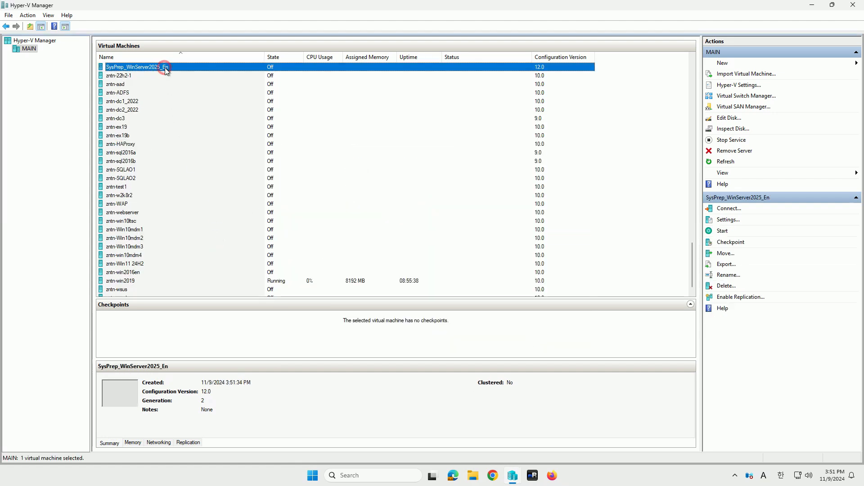
- Connect to the SysPrep_WinServer2025_En virtual machine, start it and boot it from the installation DVD
double_click(165, 67)
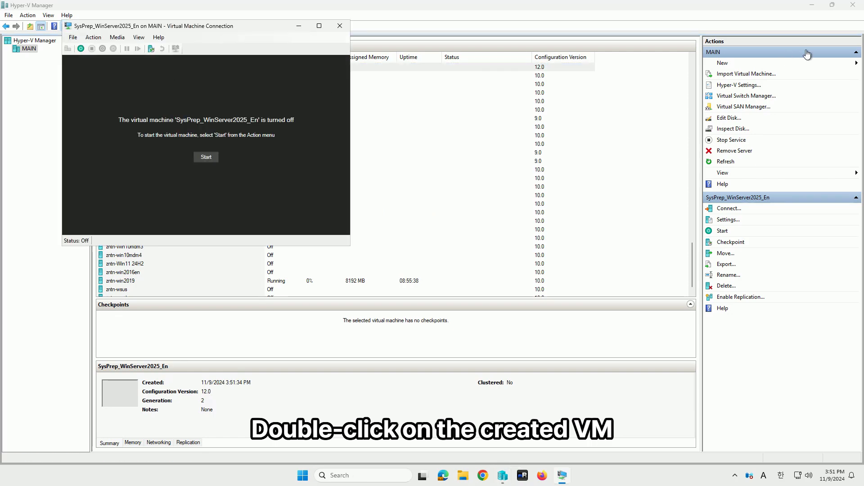
click(811, 4)
drag(288, 28, 416, 104)
click(370, 236)
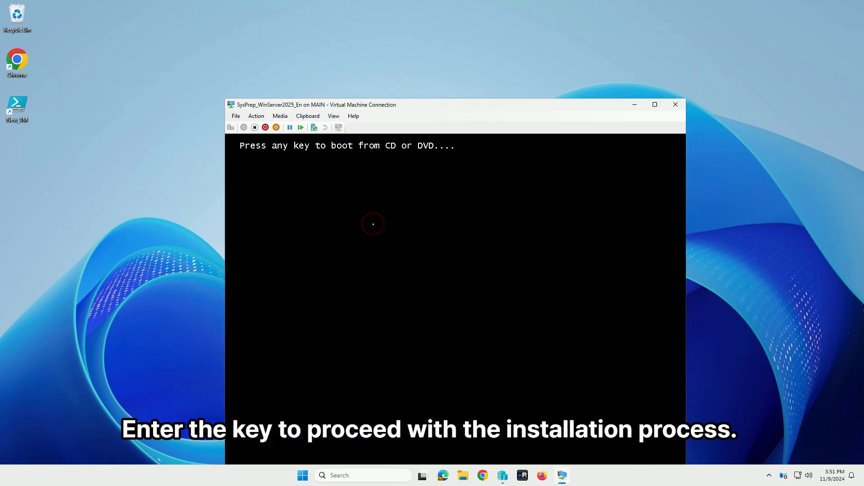
key(Return)
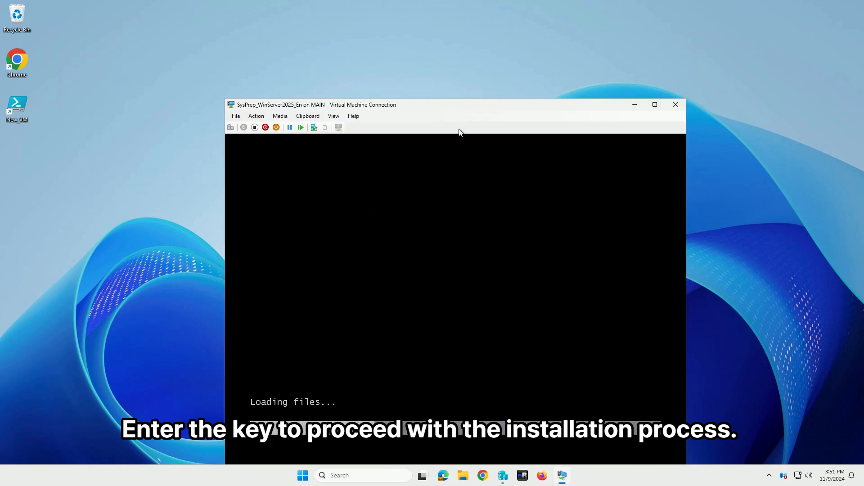
- Accept English (United States) for the installation language and time format, and continue to the setup option page
drag(482, 106, 457, 42)
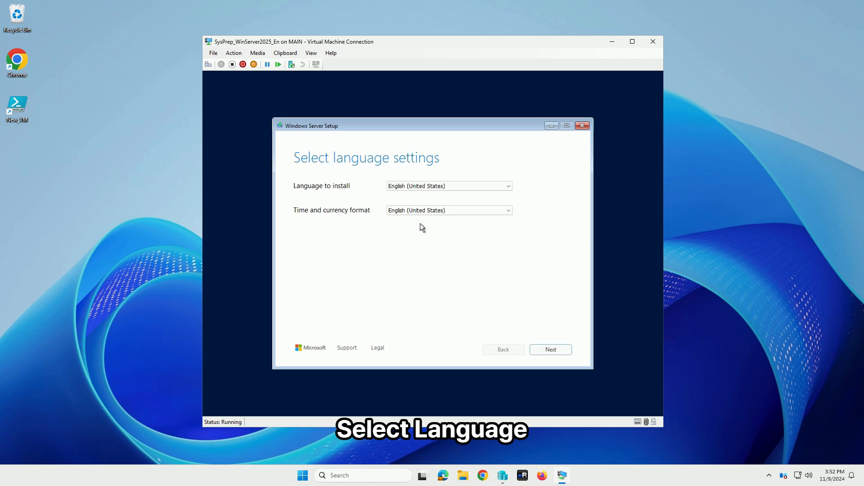
click(566, 351)
click(566, 351)
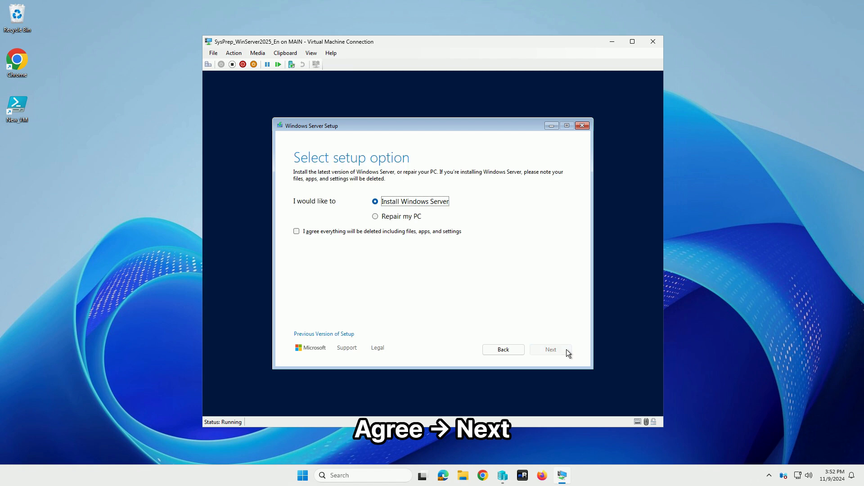
- Choose to install Windows Server, agreeing that all files, apps and settings will be deleted
click(446, 232)
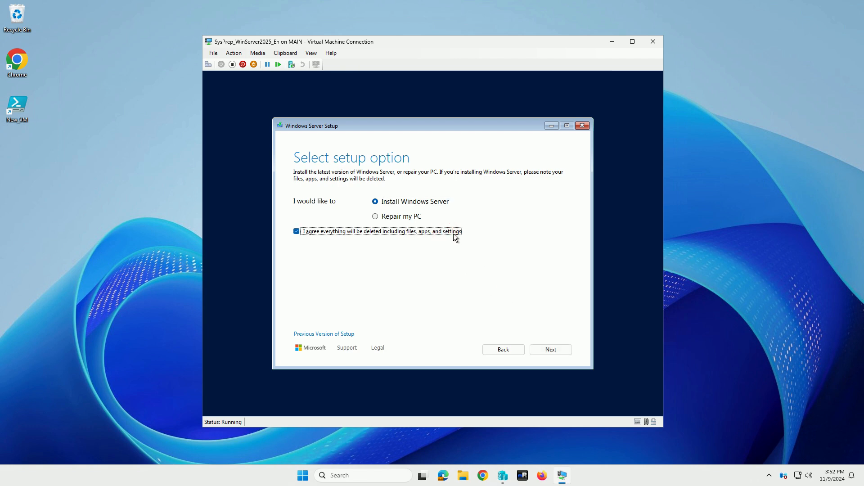
click(454, 234)
click(444, 233)
click(555, 354)
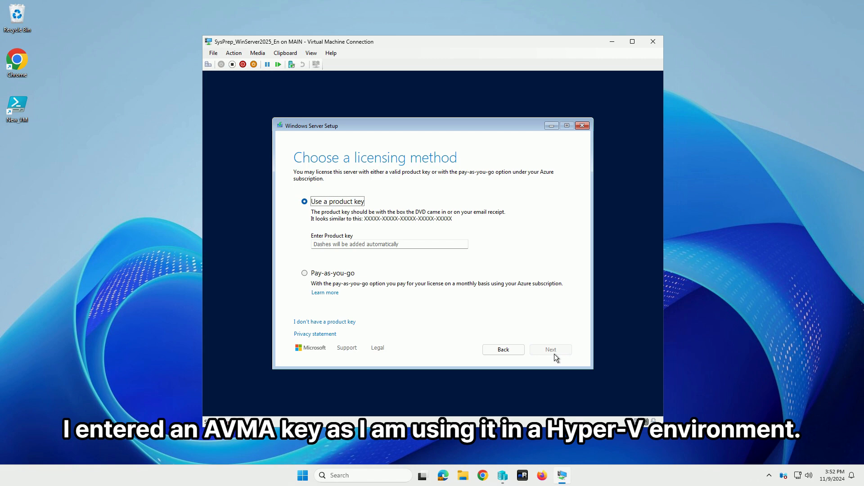
- Switch to Chrome, search for "Windows Server 2025 AVMA Key" and open Microsoft Learn's Automatic Virtual Machine Activation article
click(428, 243)
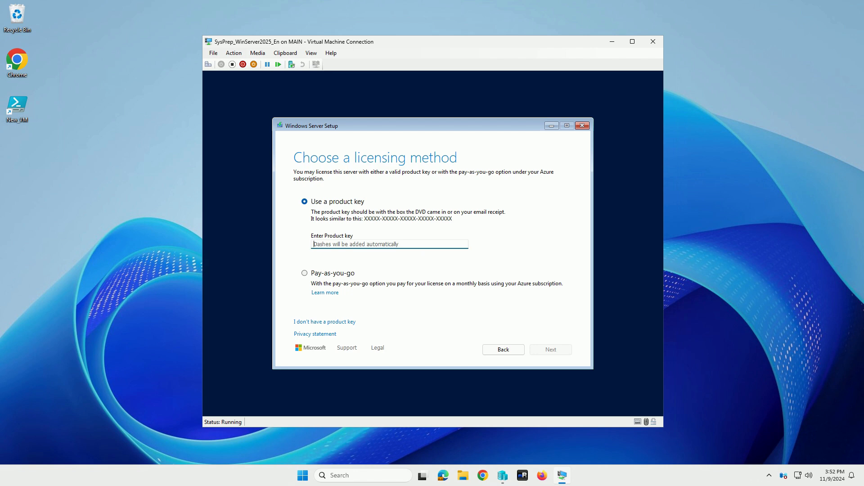
click(482, 477)
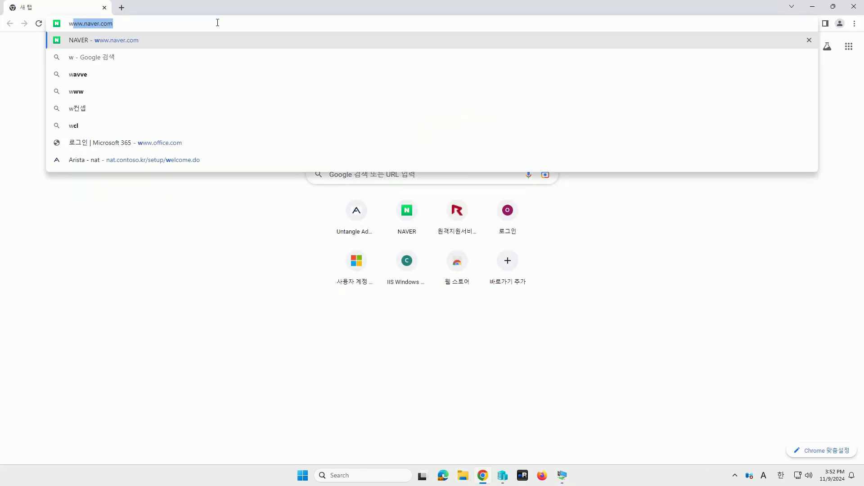
click(217, 22)
text(Server 2025 AVMA Key)
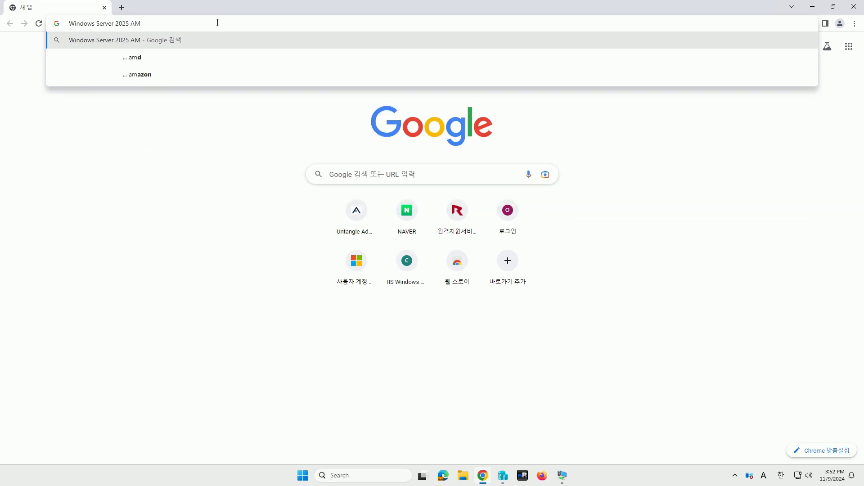
key(Return)
click(292, 155)
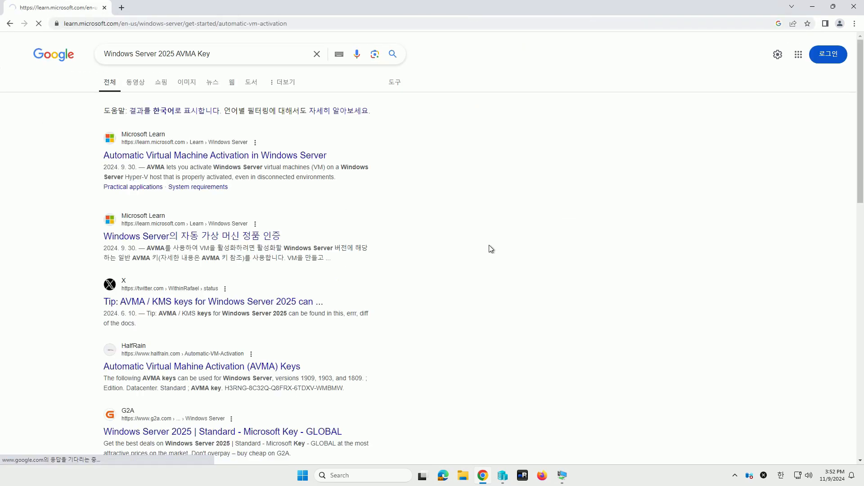
- Find the Windows Server 2025 AVMA keys in the article and copy the Datacenter edition key
scroll(466, 238, down, 10)
scroll(314, 269, down, 12)
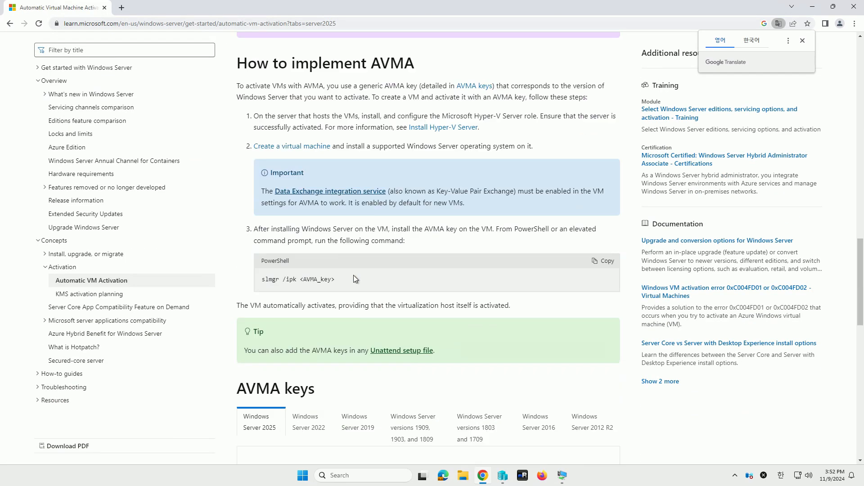
drag(346, 373, 457, 375)
key(ctrl+c)
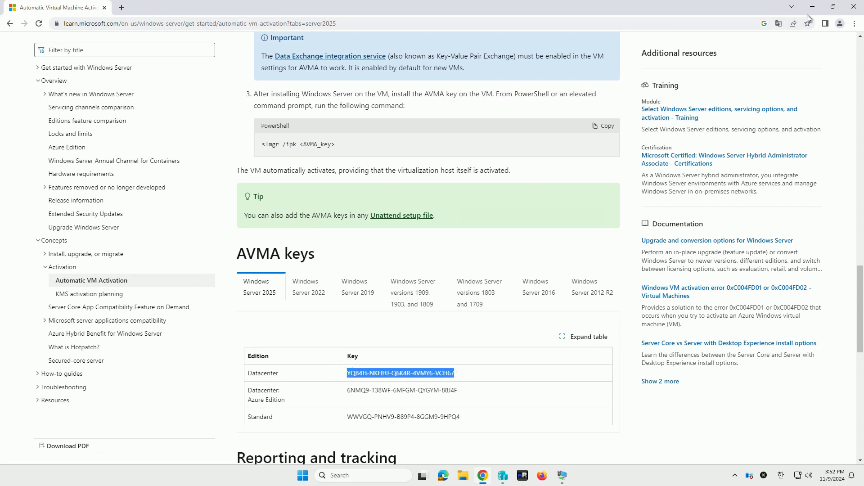
- Return to the virtual machine and paste the copied Datacenter AVMA key as the product key
key(alt+Tab)
click(381, 243)
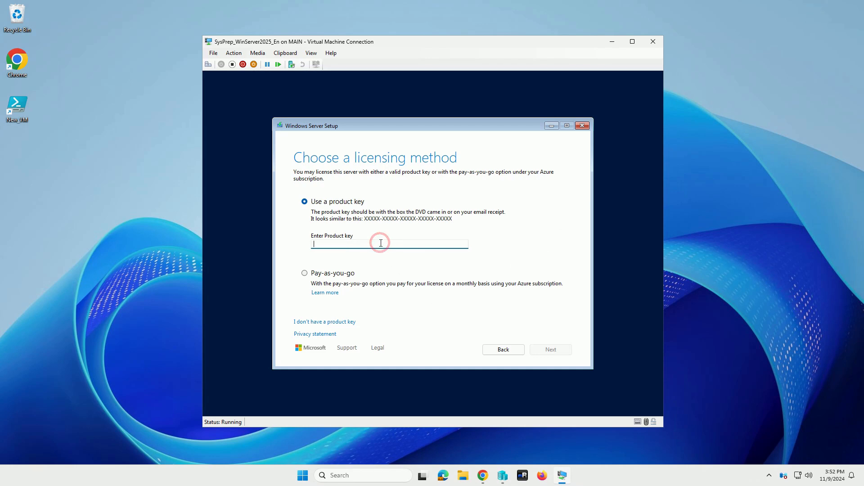
click(288, 53)
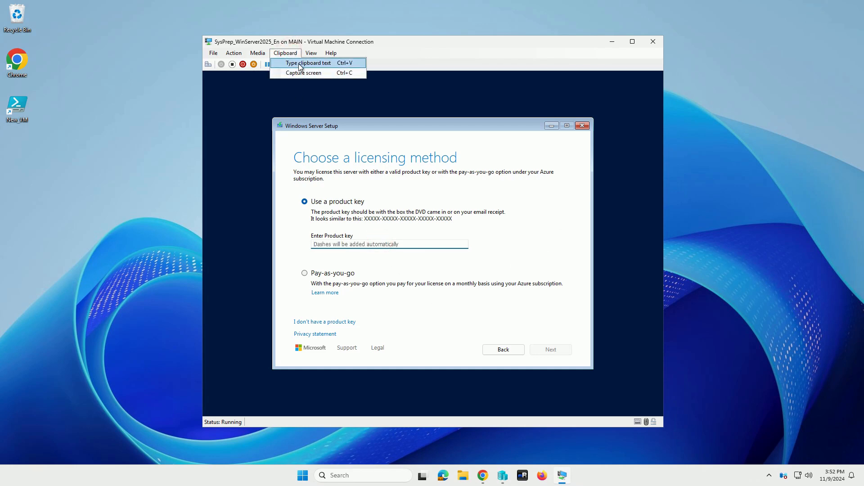
click(298, 63)
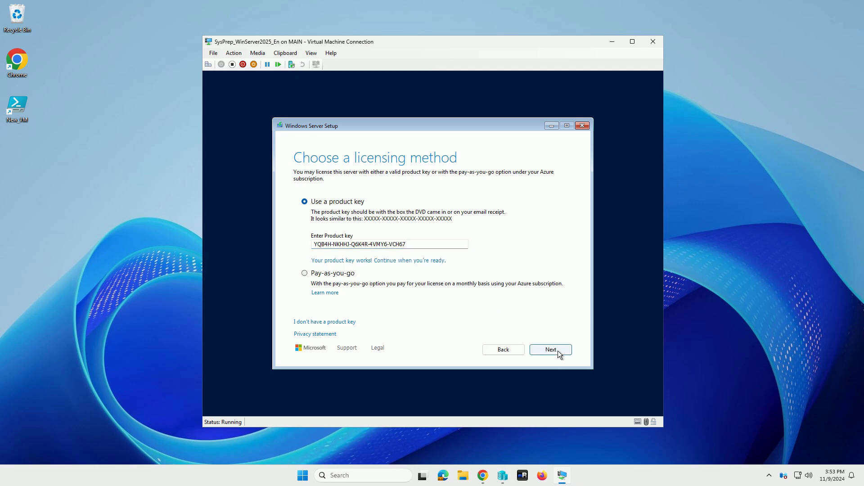
- Continue with the entered product key, choose the Windows Server 2025 Datacenter (Desktop Experience) image and accept the license terms
click(558, 353)
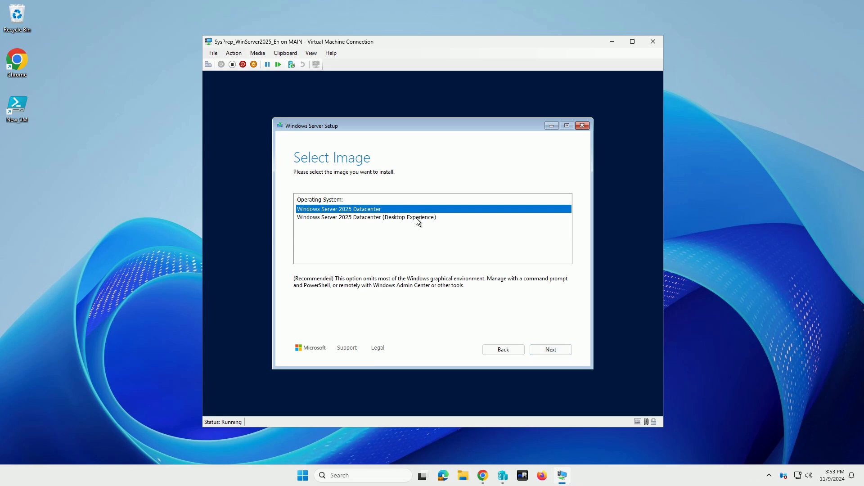
click(416, 218)
click(551, 350)
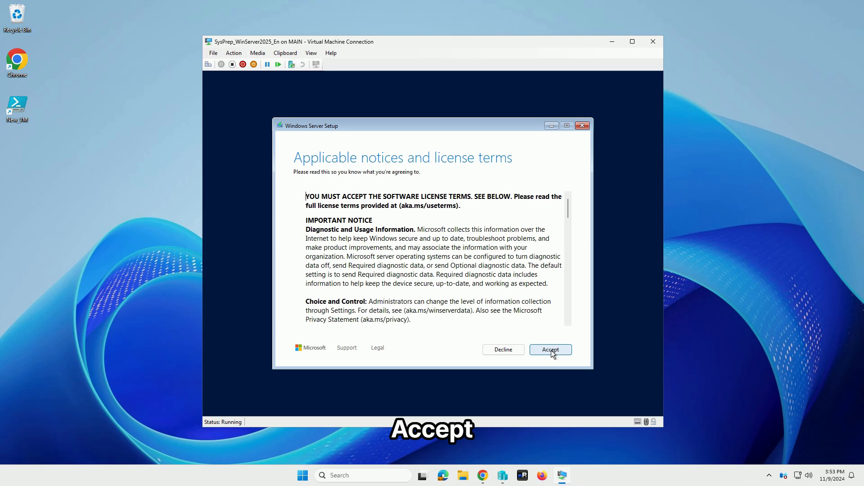
click(550, 350)
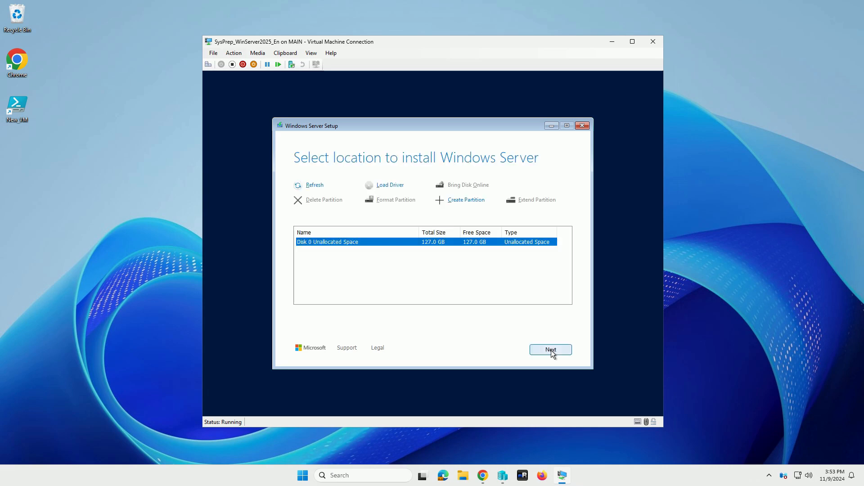
- Choose Disk 0 Unallocated Space as the install location and start the Windows Server installation
click(551, 350)
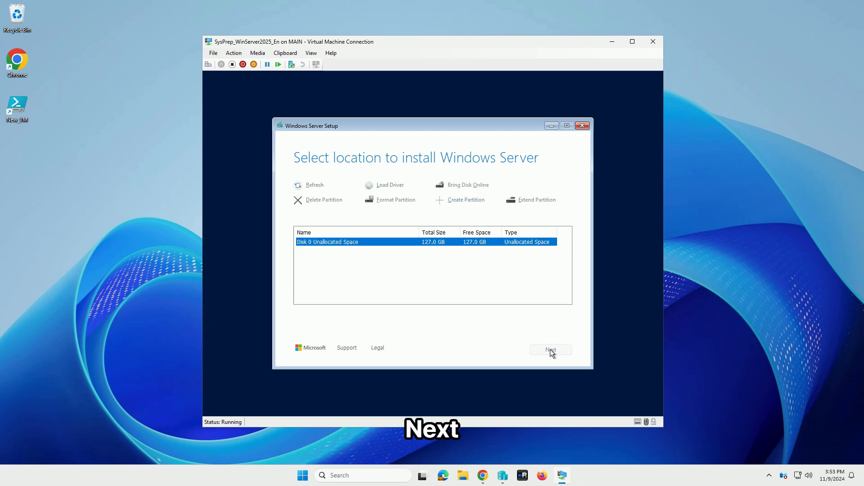
click(520, 242)
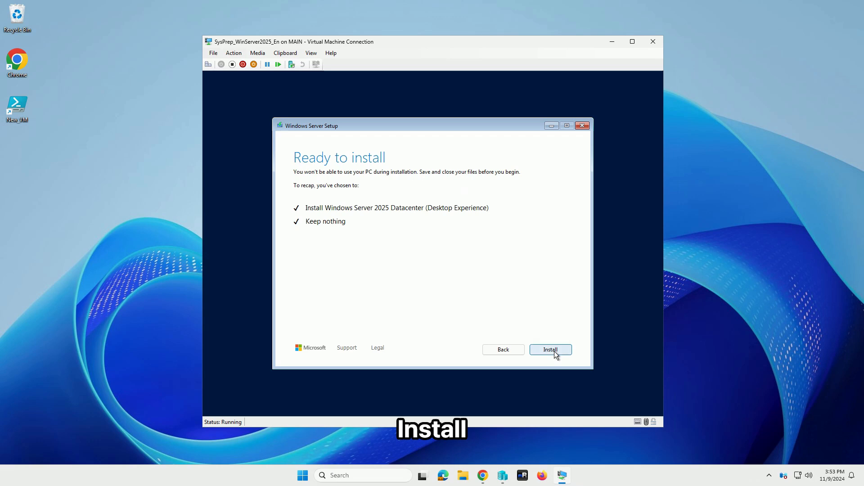
click(553, 350)
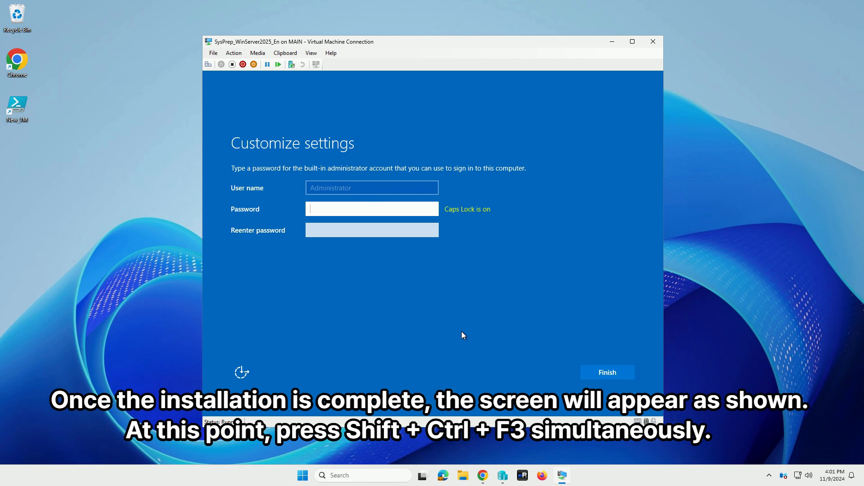
- Enter audit mode from the administrator password screen and run Sysprep with Out-of-Box Experience (OOBE), Generalize and Shutdown
key(ctrl+shift+F3)
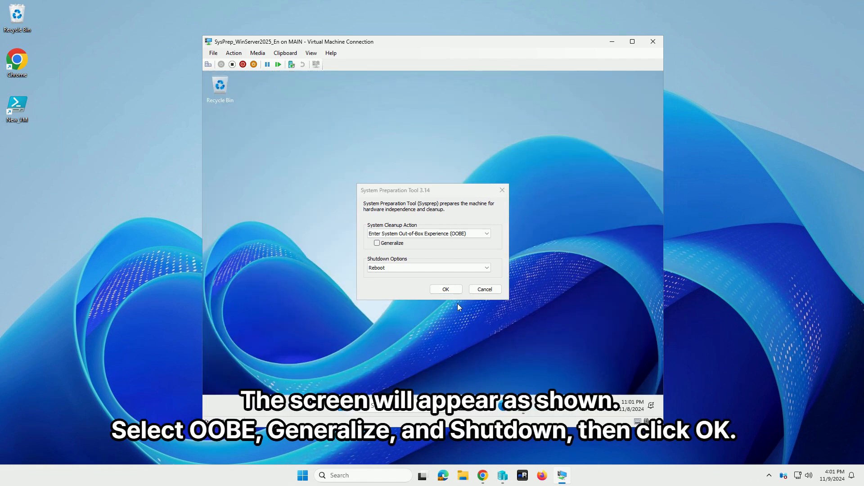
click(414, 268)
click(409, 288)
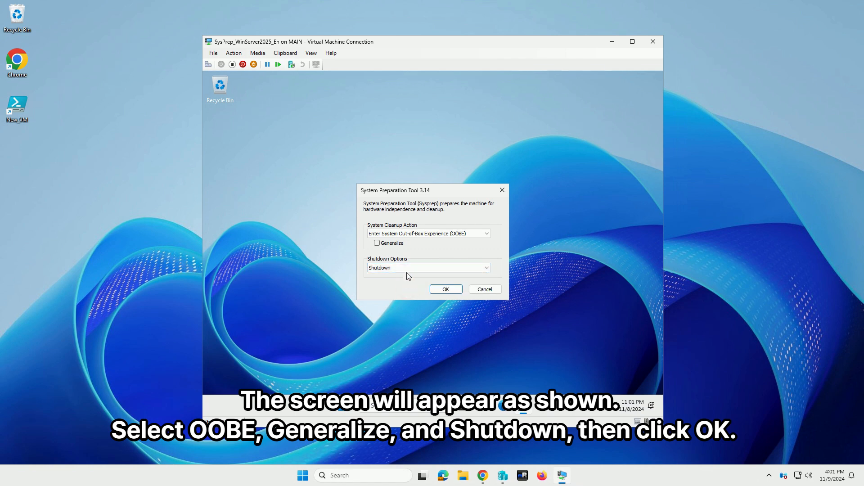
click(399, 244)
click(450, 292)
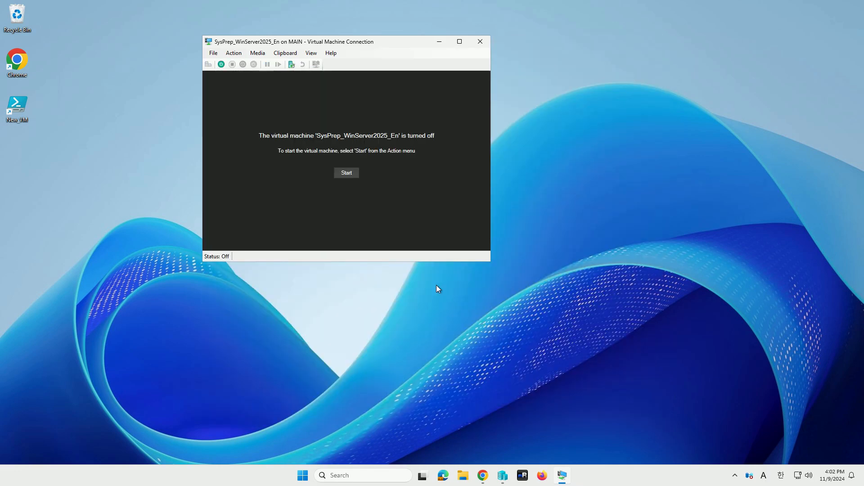
- In File Explorer, go to the Virtual Hard Disks folder under E:\Sysprep\SysPrep_WinServer2025_En and copy SysPrep_WinServer2025_En.vhdx
click(462, 475)
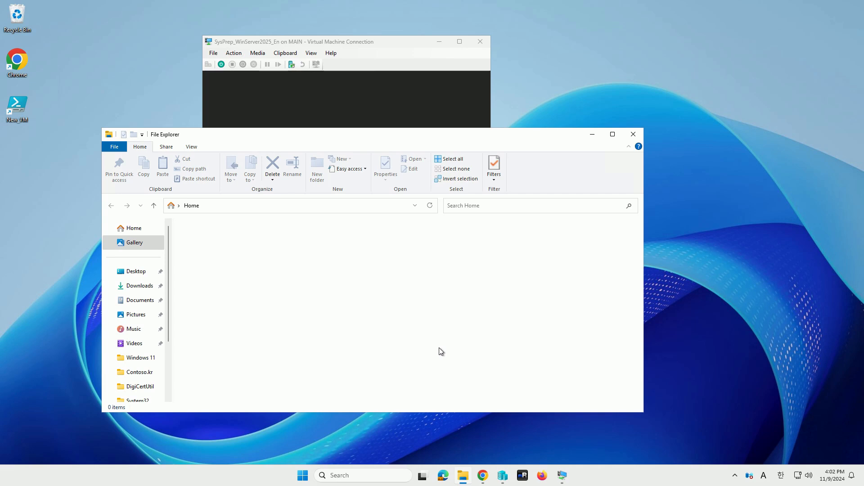
scroll(136, 309, down, 3)
click(144, 355)
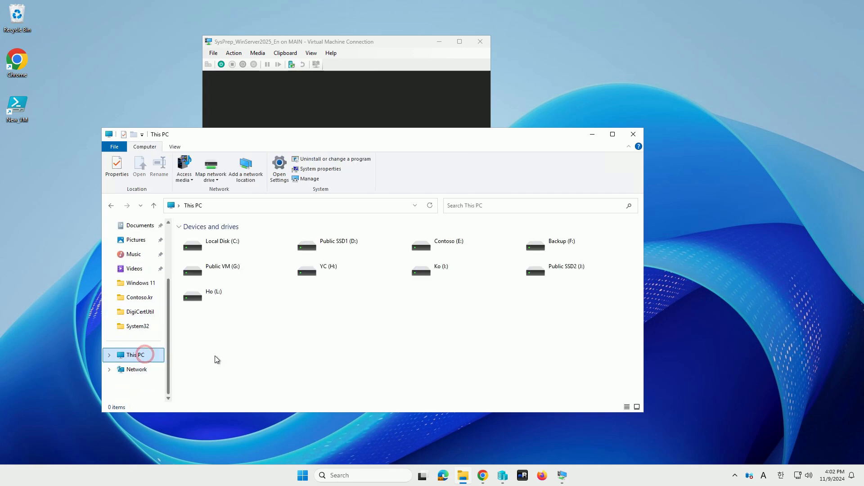
double_click(452, 249)
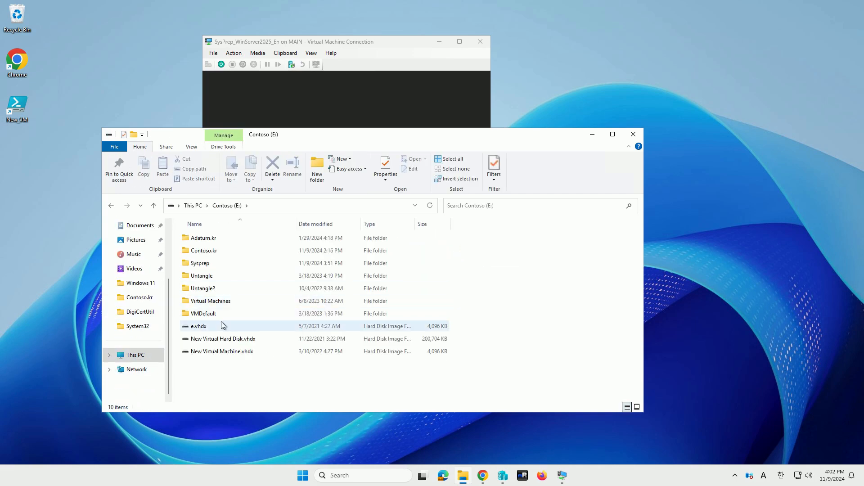
double_click(206, 263)
click(234, 239)
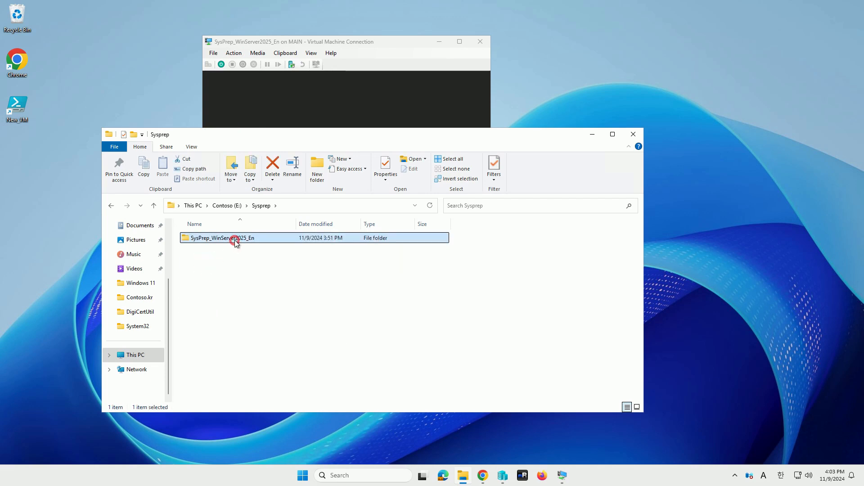
double_click(234, 239)
double_click(234, 239)
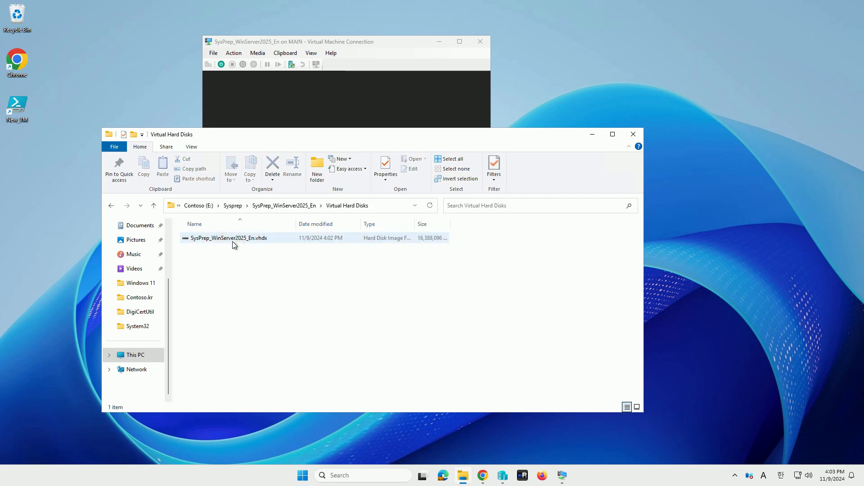
click(232, 241)
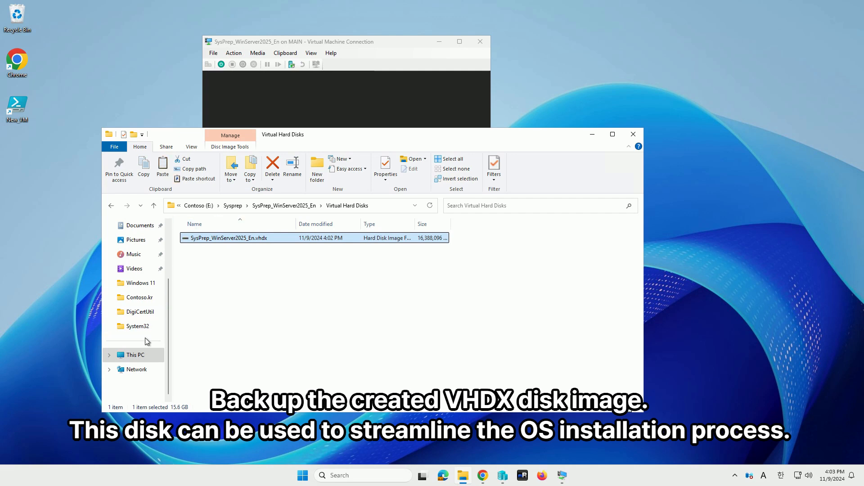
- Paste the copied VHDX into F:\SysprepVHD\Windows Server 2025 as a backup
click(135, 360)
double_click(549, 250)
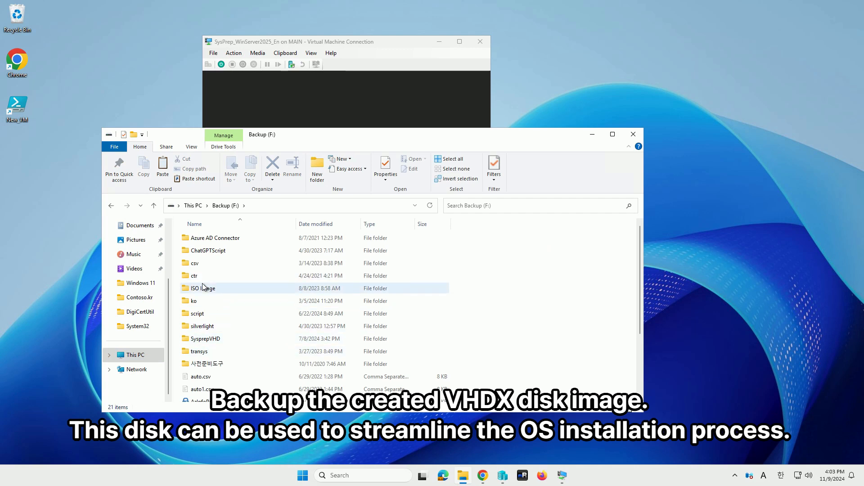
double_click(218, 338)
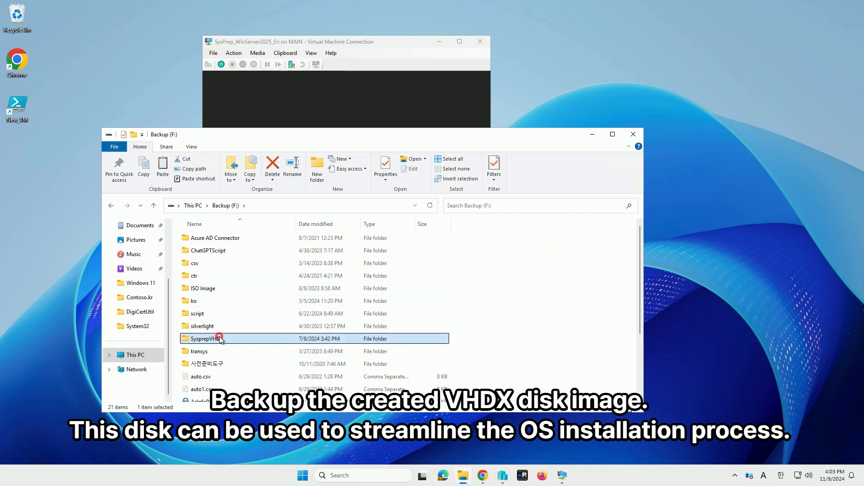
scroll(290, 344, down, 1)
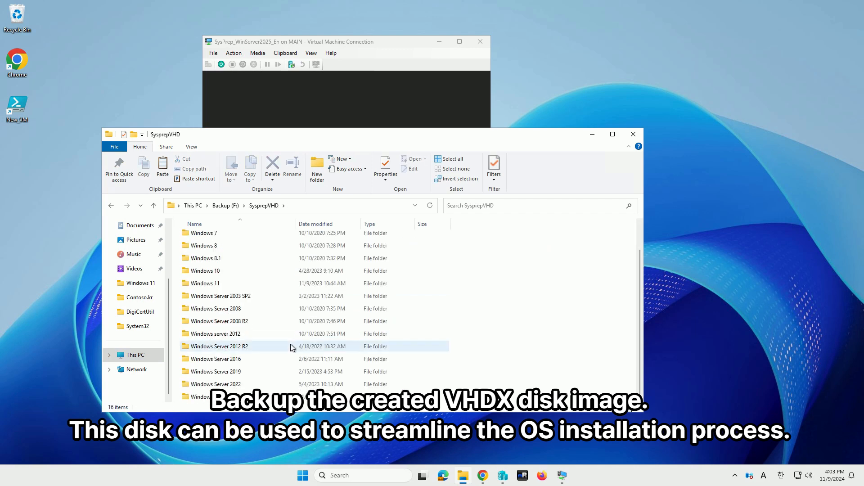
double_click(234, 400)
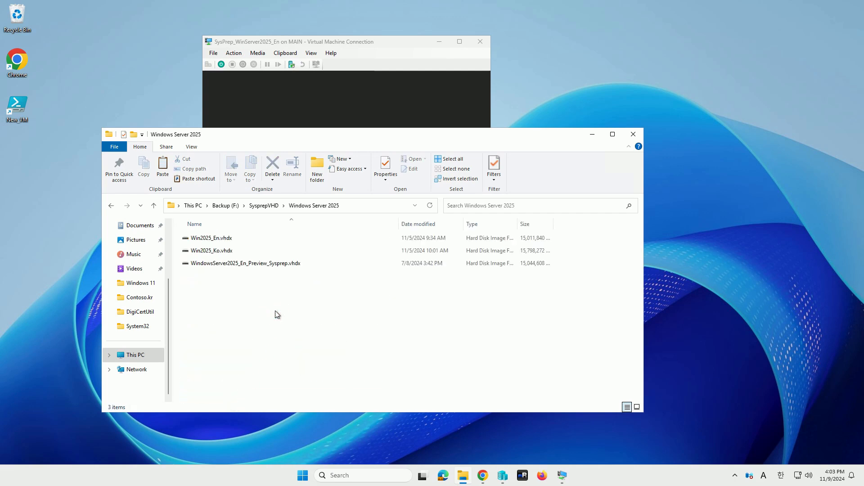
key(ctrl+v)
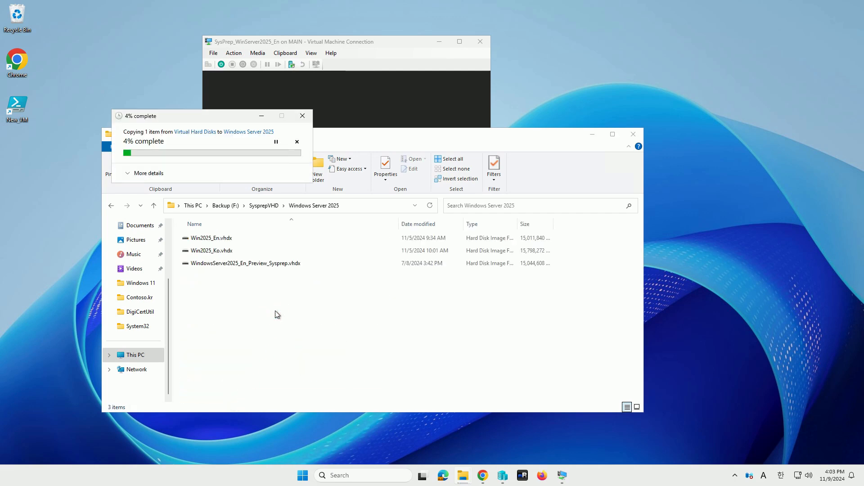
- Close the virtual machine connection window, expand the copy's progress details and select the backed-up VHDX once it is copied
click(480, 42)
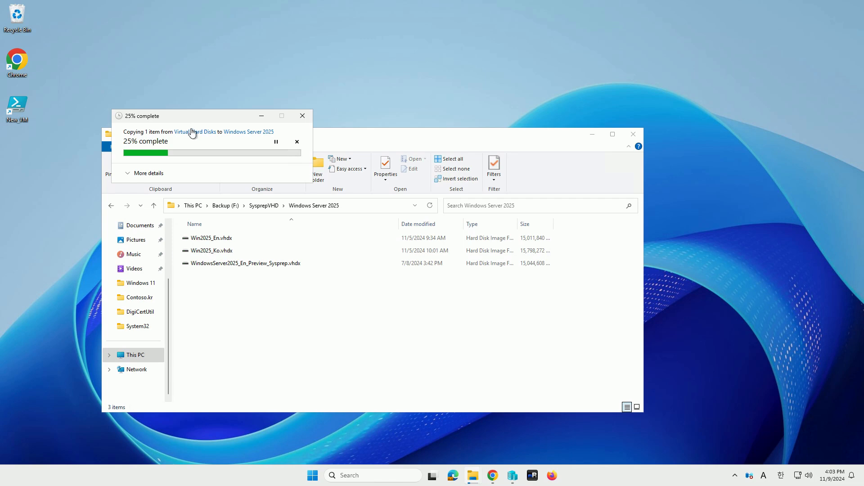
click(148, 174)
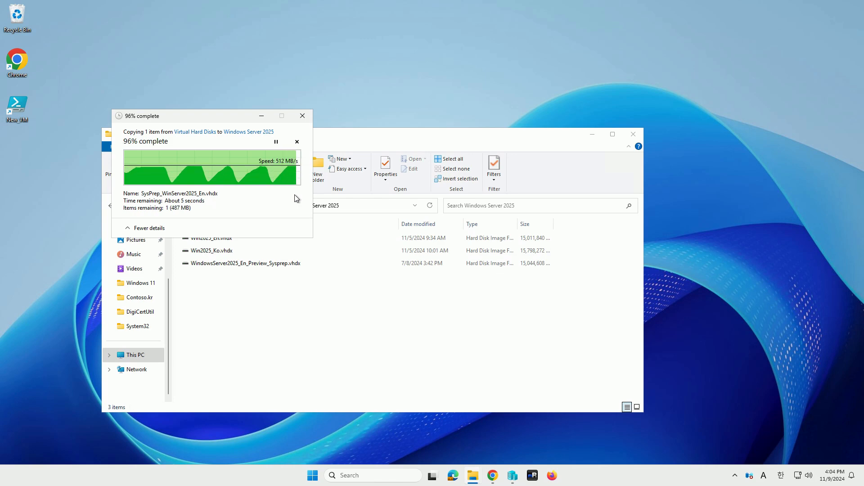
click(492, 321)
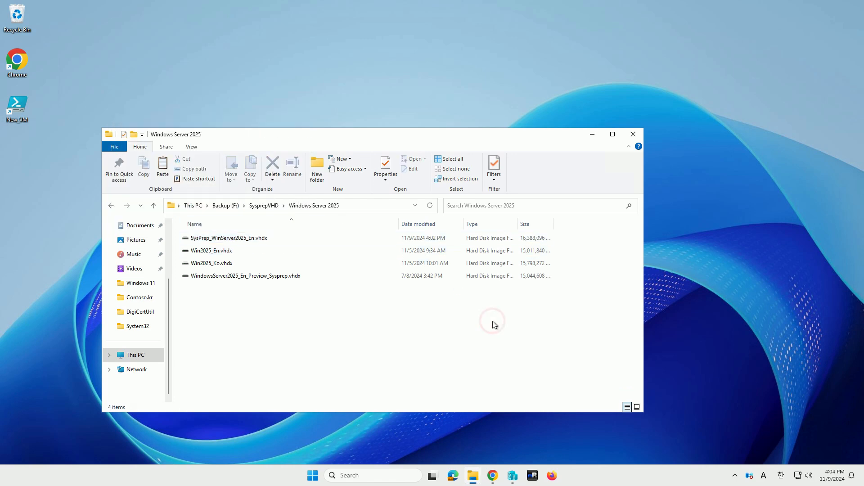
click(288, 238)
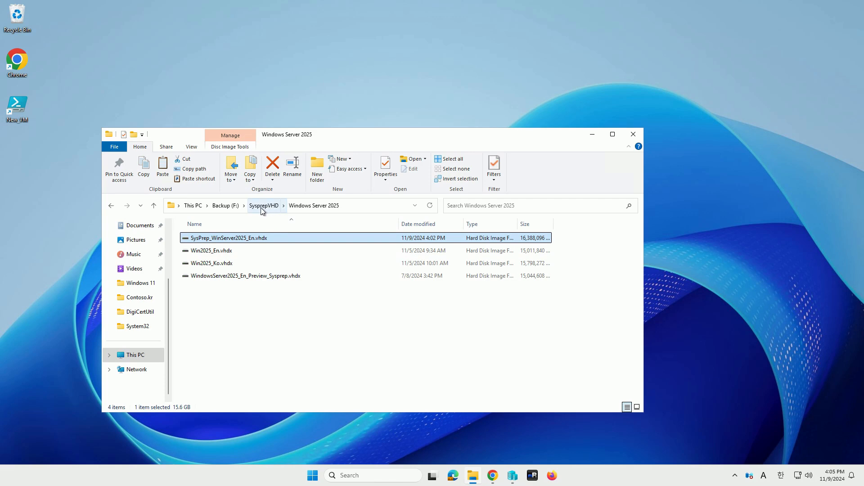
- Return to the Virtual Hard Disks folder under E:\Sysprep\SysPrep_WinServer2025_En and cut the original SysPrep_WinServer2025_En.vhdx
click(196, 209)
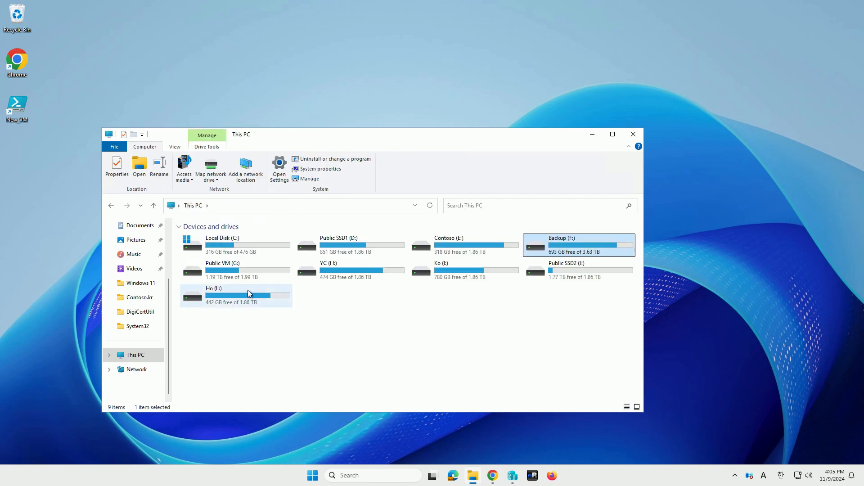
double_click(452, 250)
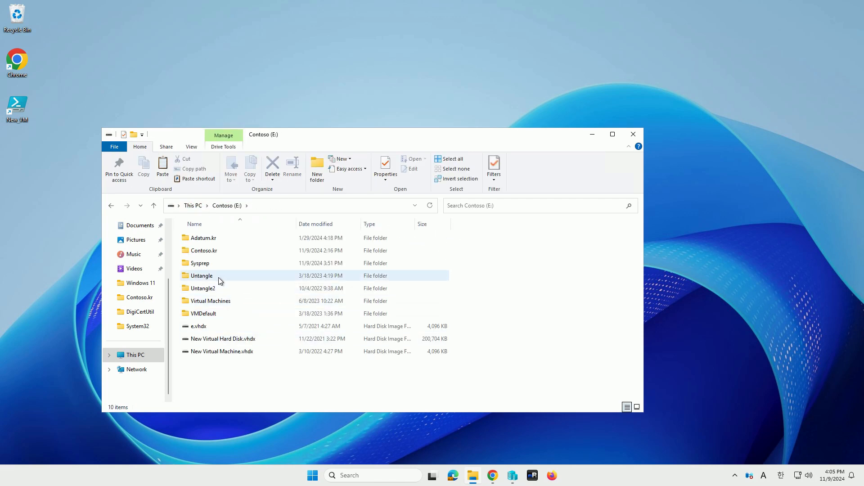
click(218, 266)
double_click(218, 265)
double_click(222, 237)
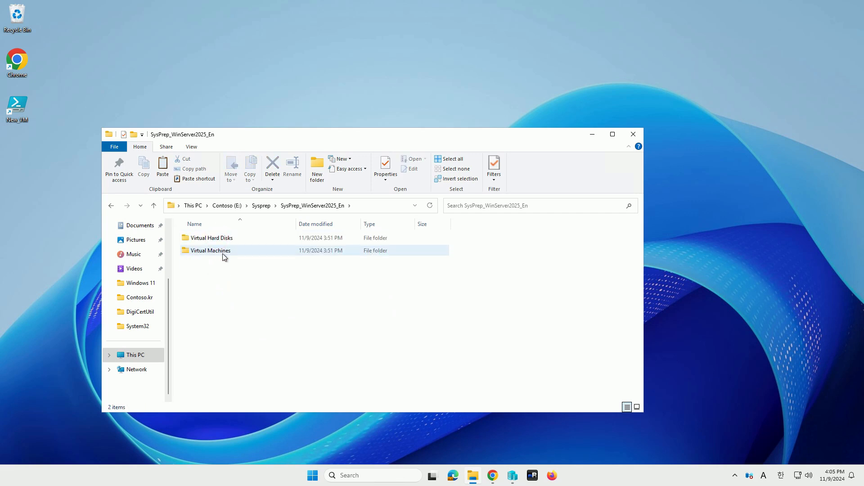
click(228, 239)
double_click(229, 238)
click(231, 238)
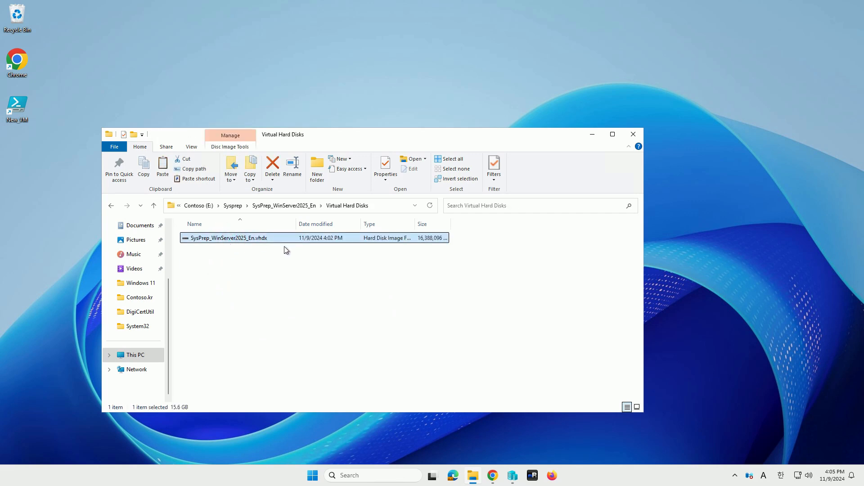
- Create a folder named Win2025Test1 in the root of the Contoso (E:) drive and open it
click(234, 205)
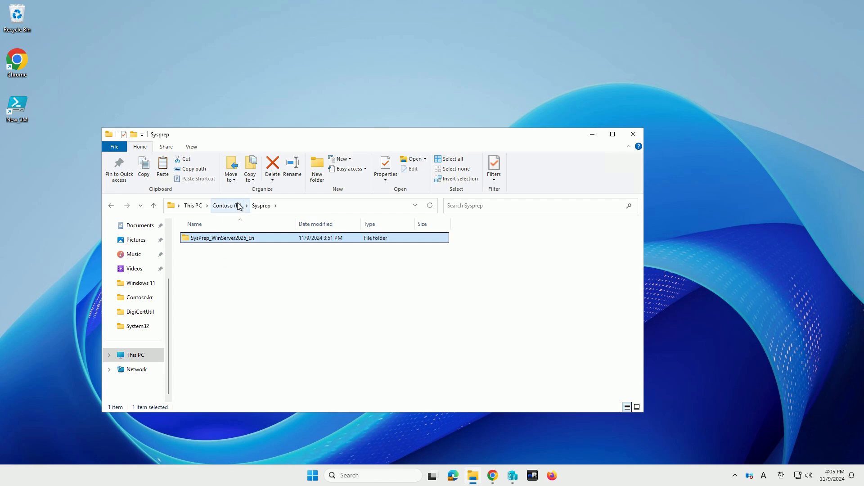
click(237, 207)
click(214, 372)
right_click(215, 369)
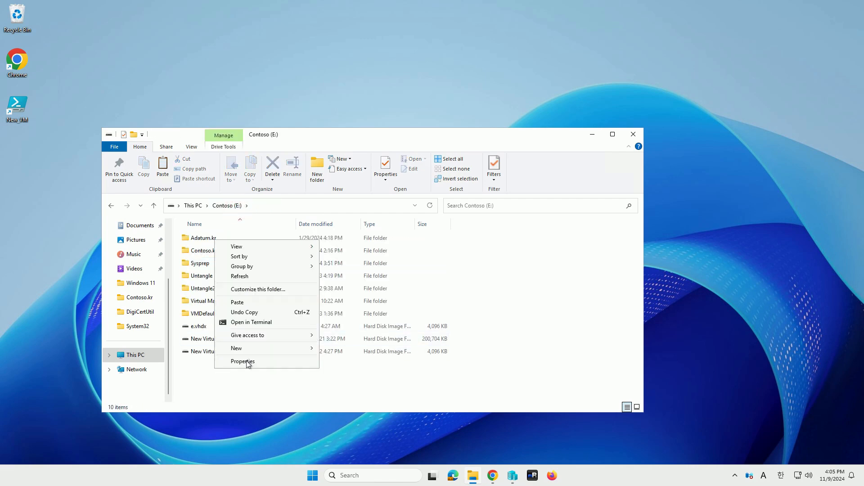
mouse_move(257, 349)
click(338, 349)
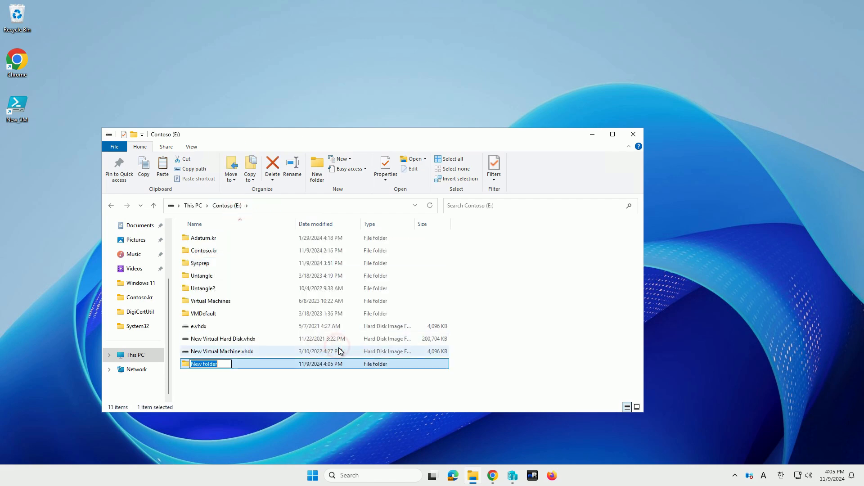
text(Win2025Test1)
key(Return)
key(Return)
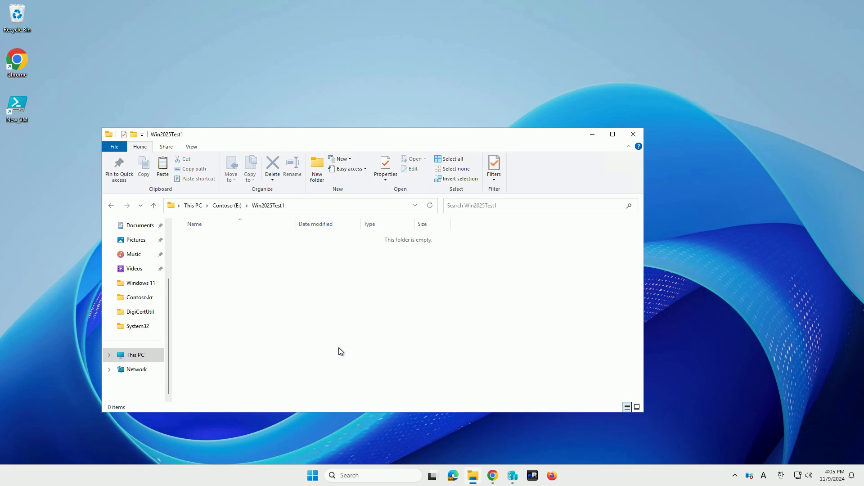
- Move the cut SysPrep_WinServer2025_En.vhdx into the Win2025Test1 folder, granting administrator permission
key(ctrl+v)
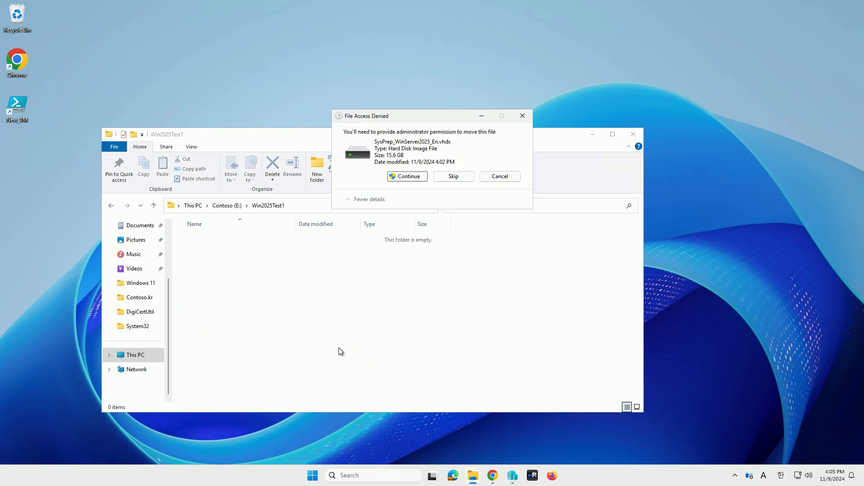
click(411, 176)
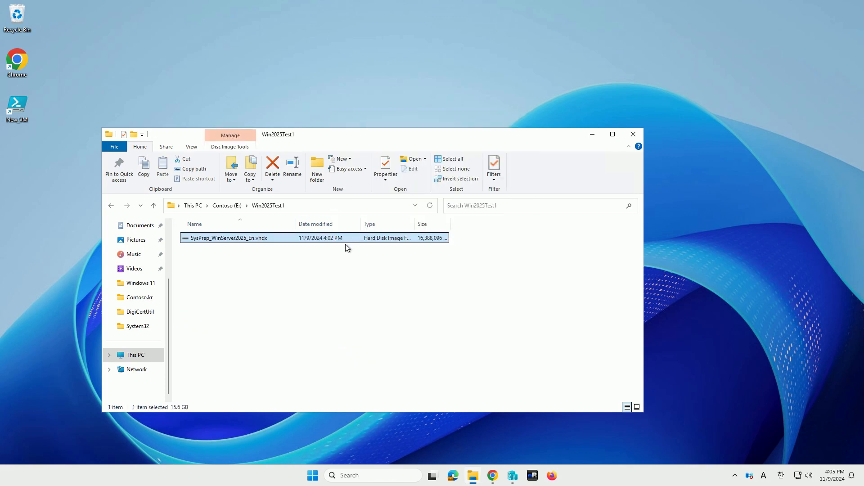
click(340, 236)
click(387, 293)
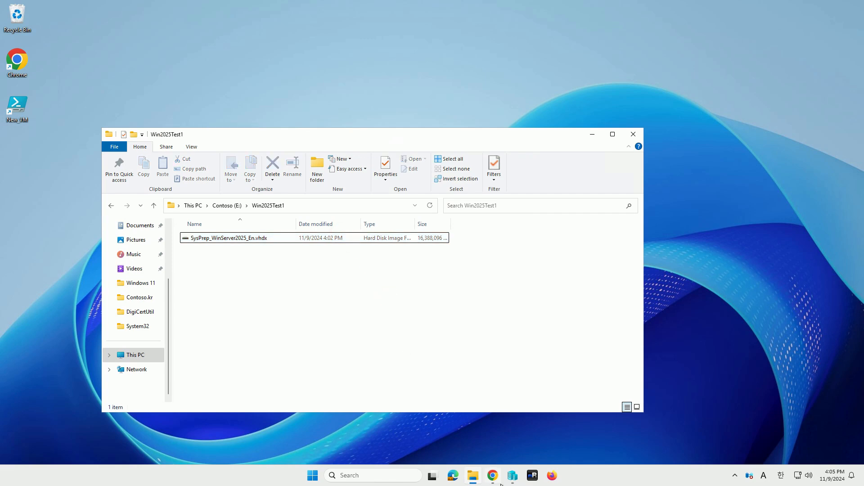
- Switch to Hyper-V Manager, start creating a new virtual machine and name it Test_WindowsServer2025_En
click(513, 480)
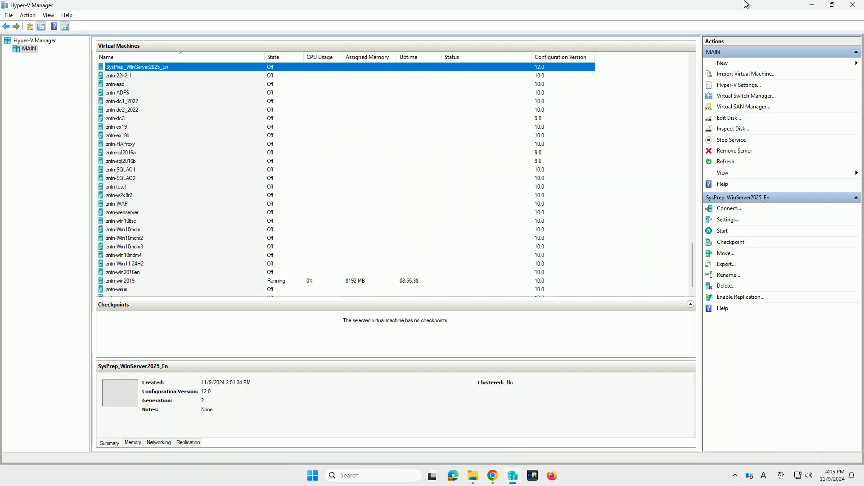
click(741, 64)
click(805, 63)
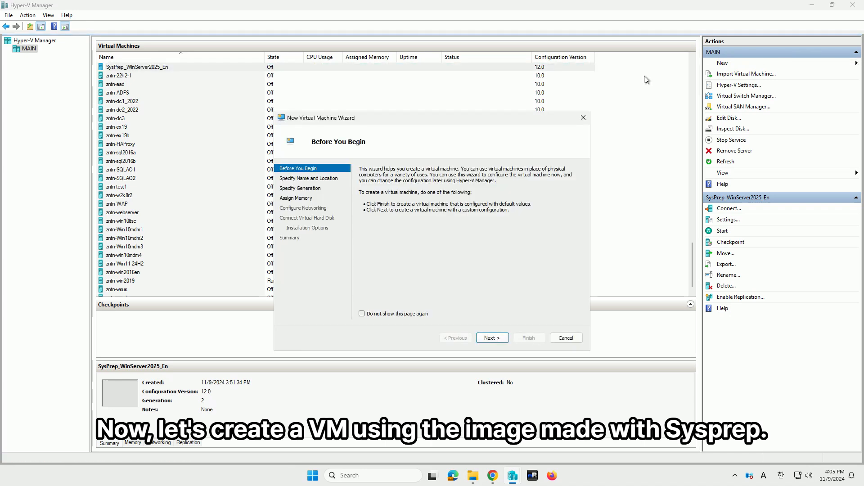
click(309, 178)
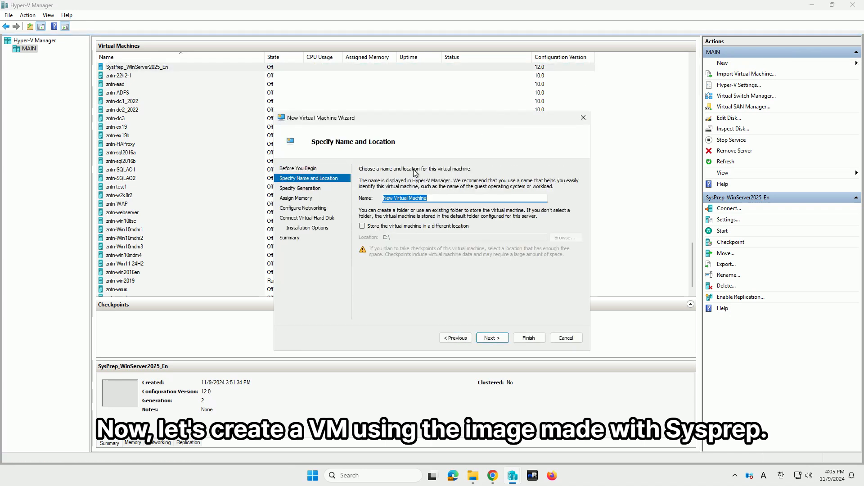
text(Wind)
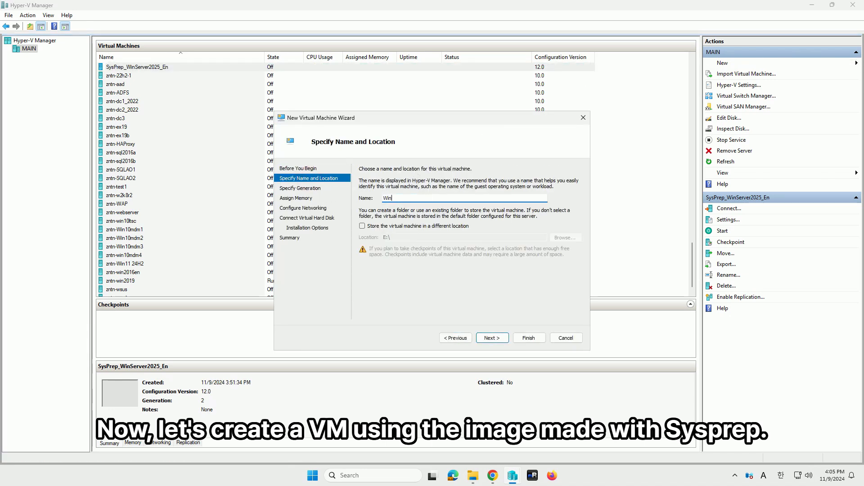
key(BackSpace)
key(BackSpace)
key(BackSpace)
text(Test_)
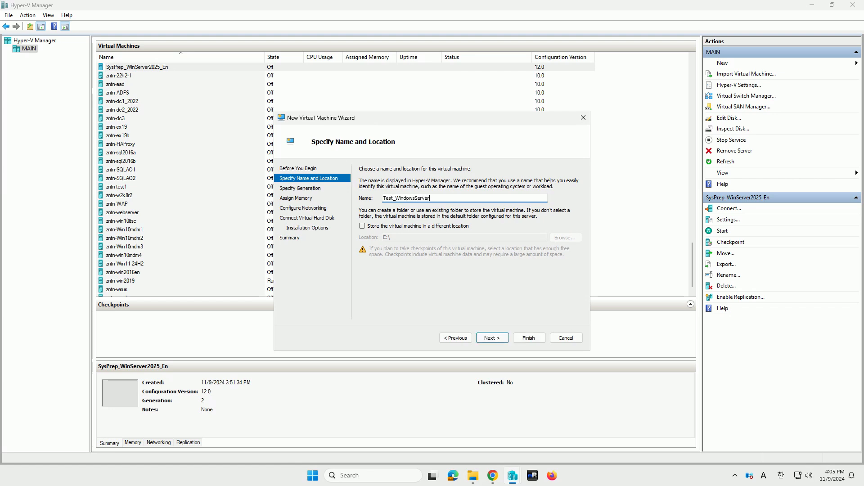
text(WindowsServer@)
key(BackSpace)
text(2502)
text(02)
- Store the new virtual machine in a different location, the E:\Win2025Test1 folder
click(417, 226)
click(565, 237)
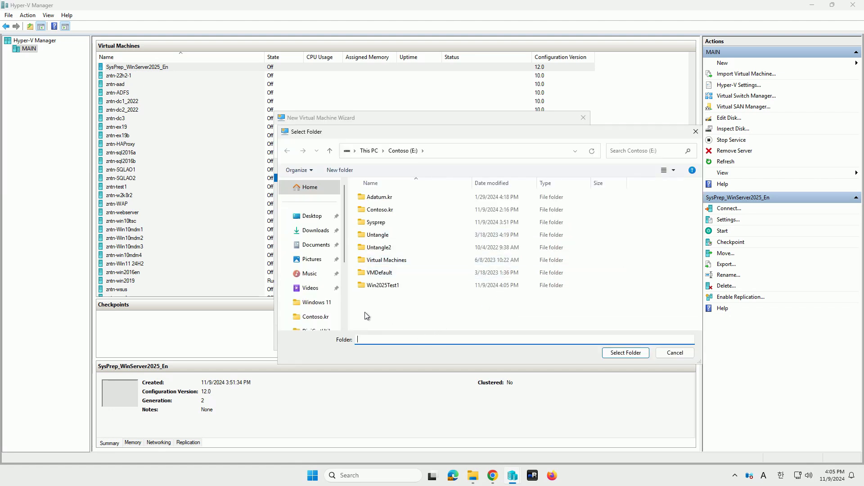
double_click(390, 285)
click(625, 352)
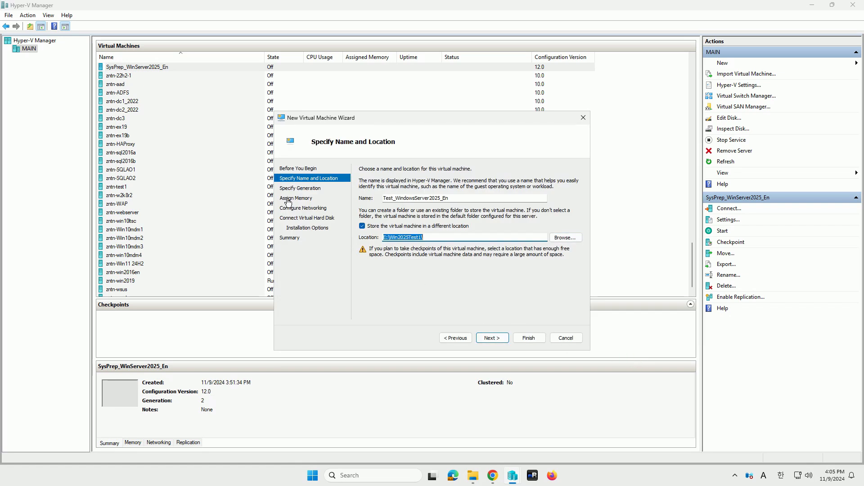
- Configure the virtual machine as Generation 2 with 4096 MB of startup memory and the Untangle10 network connection
click(300, 189)
click(298, 198)
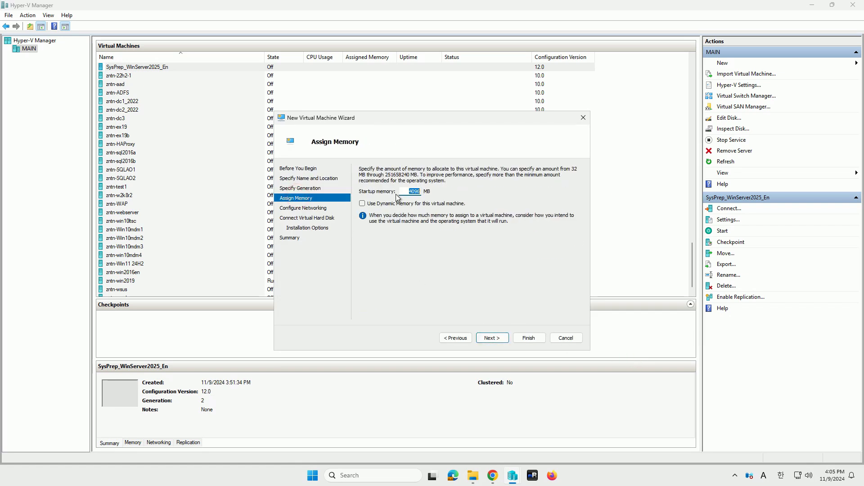
click(314, 210)
click(419, 189)
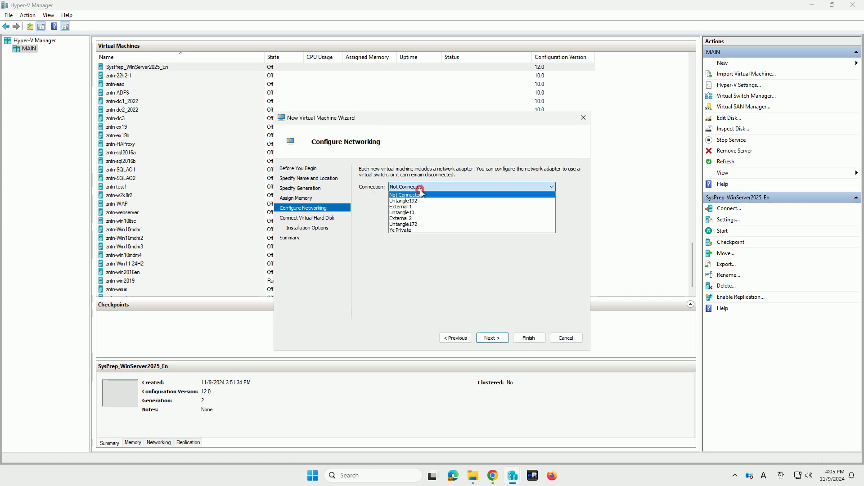
click(424, 212)
- Attach the existing virtual hard disk E:\Win2025Test1\SysPrep_WinServer2025_En.vhdx and finish creating the virtual machine
click(290, 218)
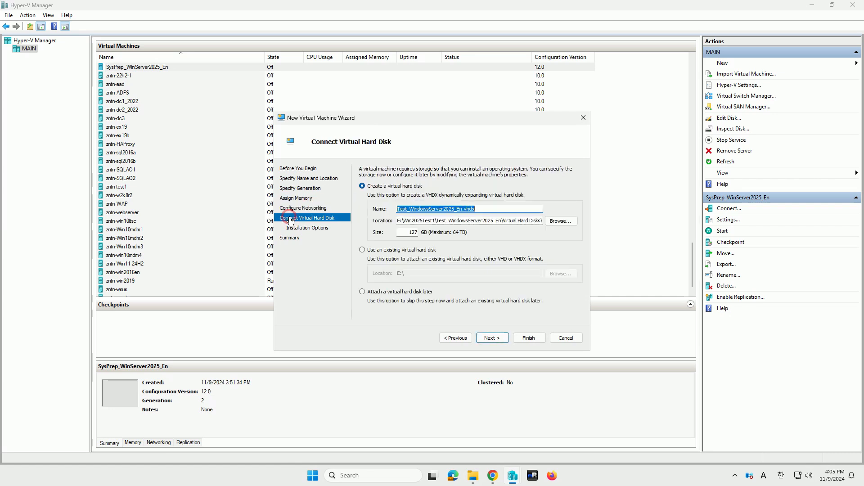
click(408, 252)
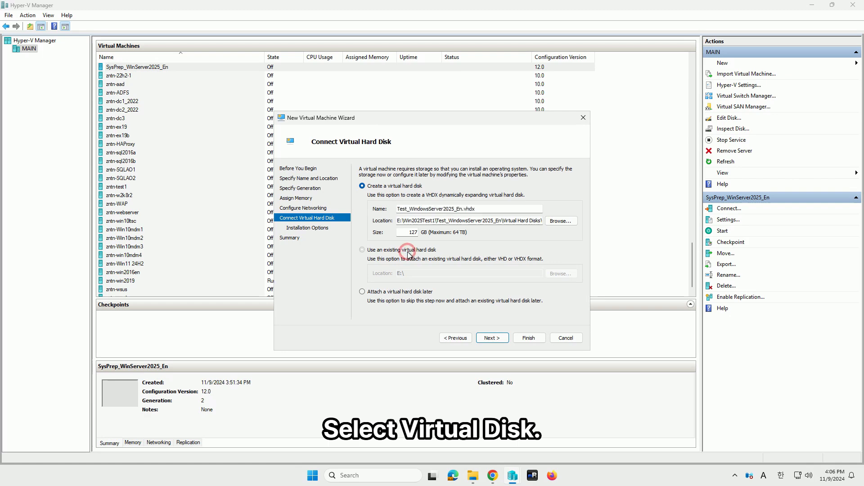
click(564, 273)
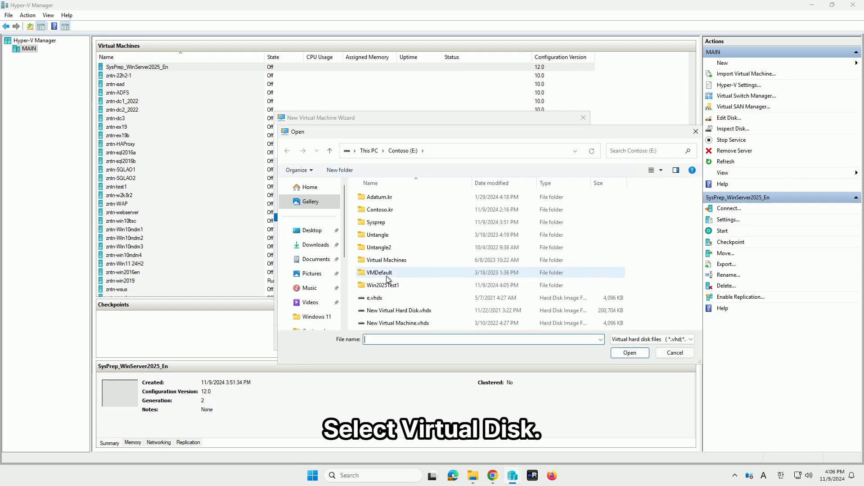
double_click(402, 285)
double_click(407, 198)
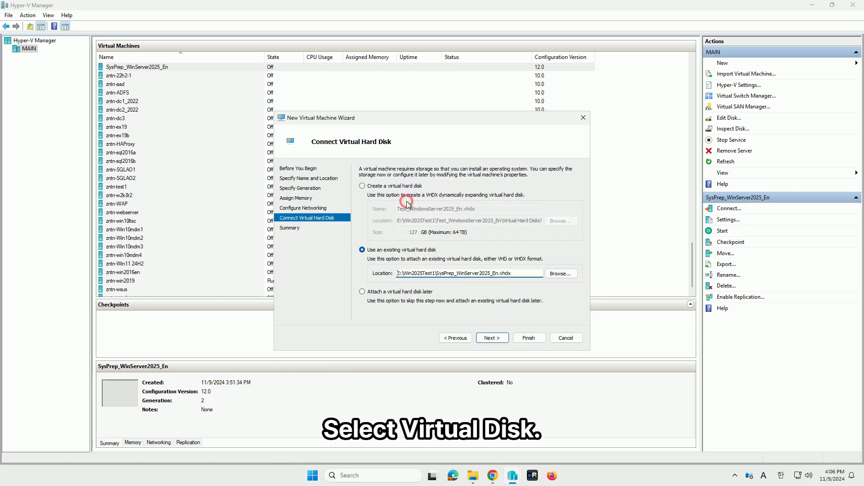
click(498, 338)
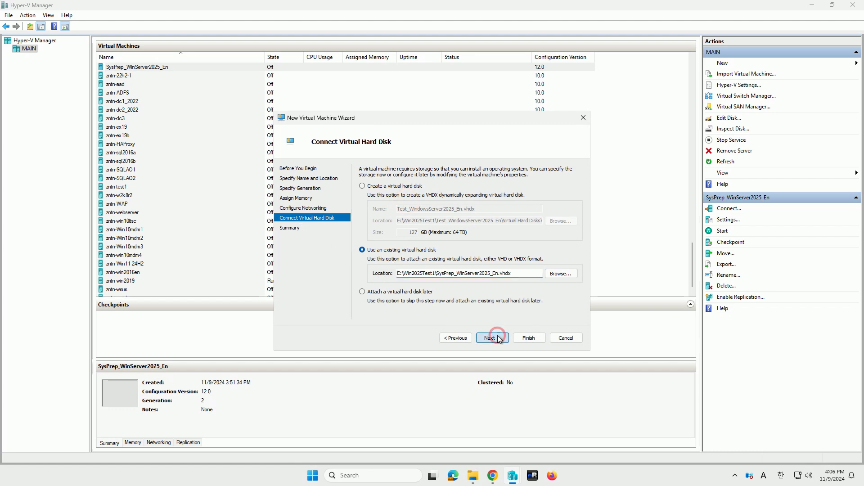
click(529, 338)
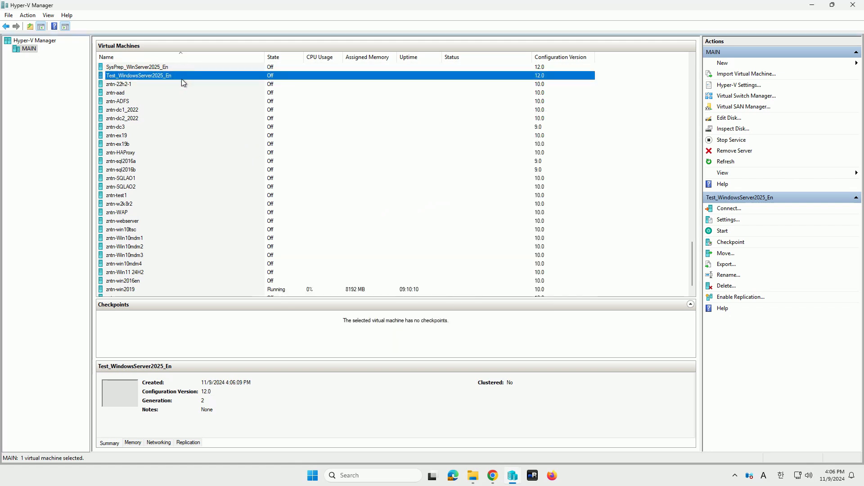
- Start the Test_WindowsServer2025_En virtual machine and connect to its console
right_click(202, 75)
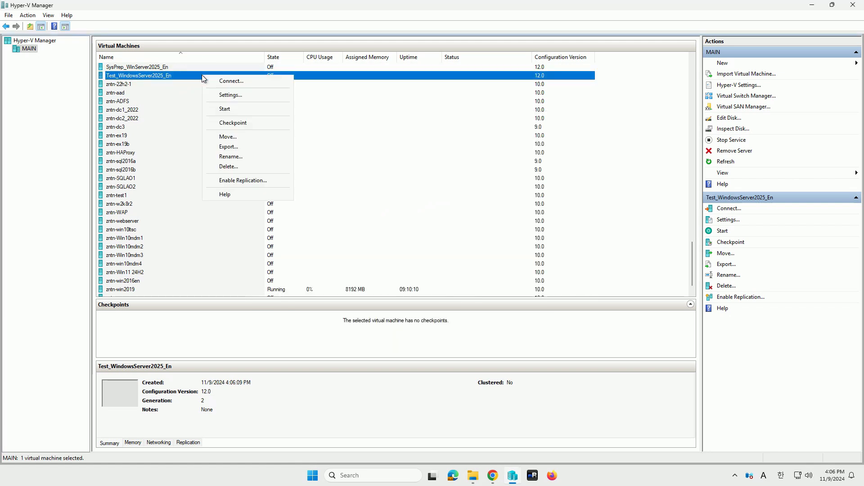
click(245, 110)
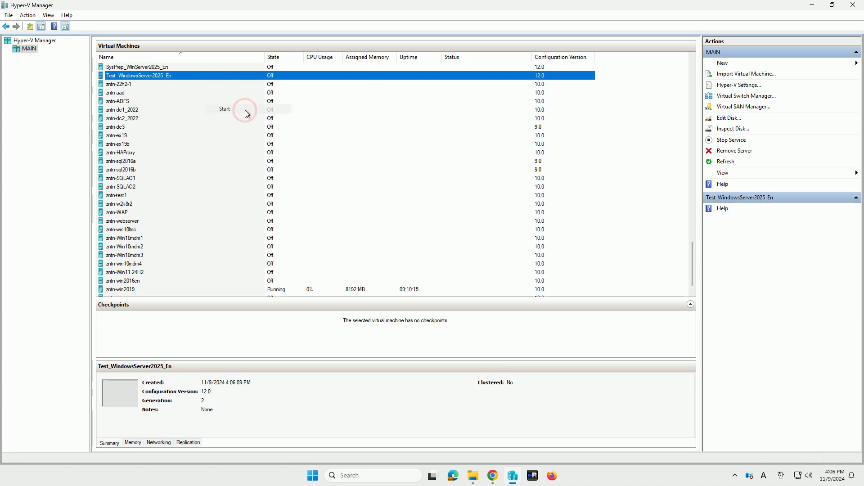
double_click(295, 76)
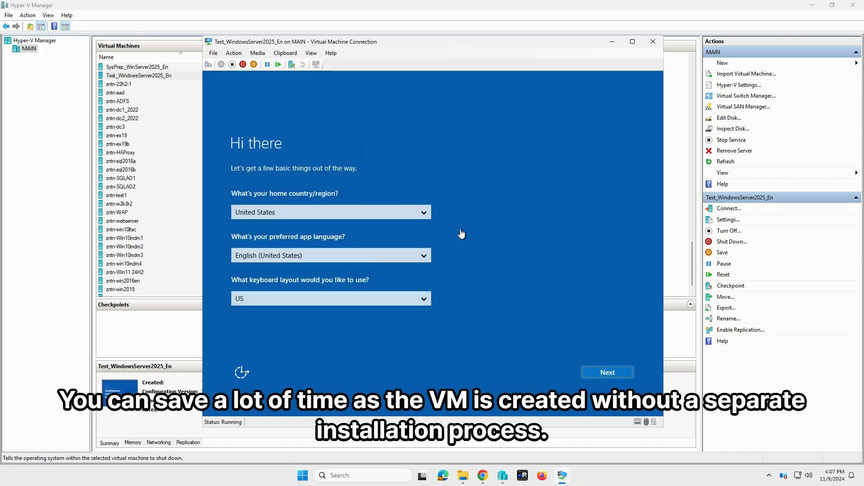
- Accept the default region settings and the license terms in the guest setup, clearing the Hyper-V Manager and Win2025Test1 folder windows away
click(612, 372)
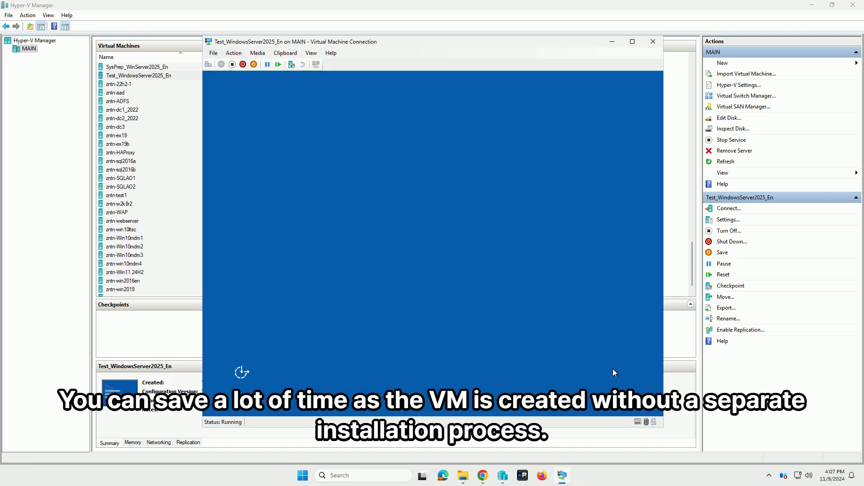
click(811, 5)
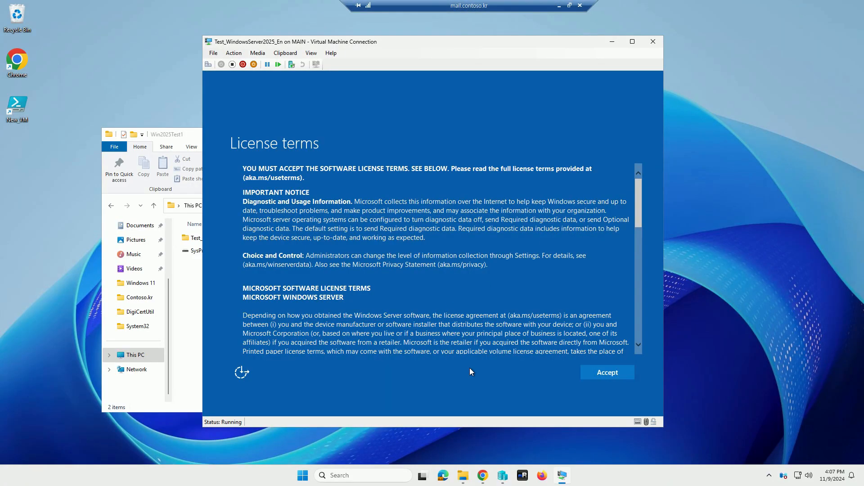
click(197, 136)
click(636, 135)
click(607, 373)
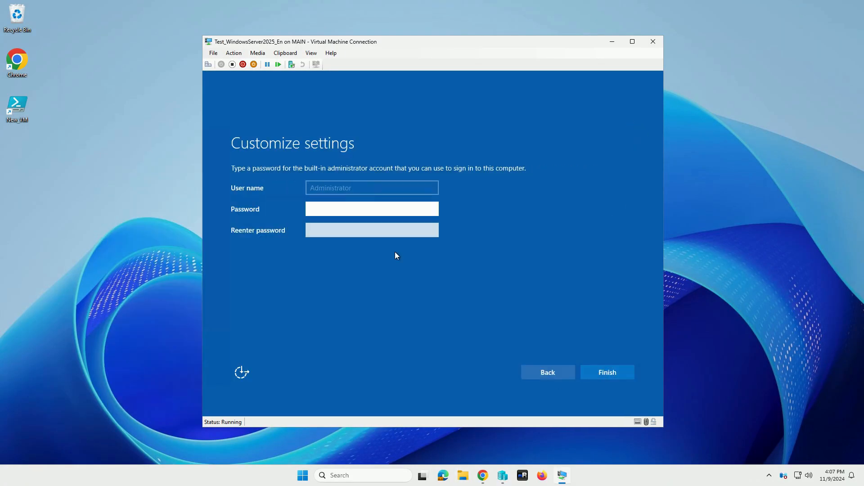
- Enter and re-enter a password for the built-in Administrator account and finish the setup
click(386, 213)
text(••••••)
key(Tab)
text(••••••)
key(Return)
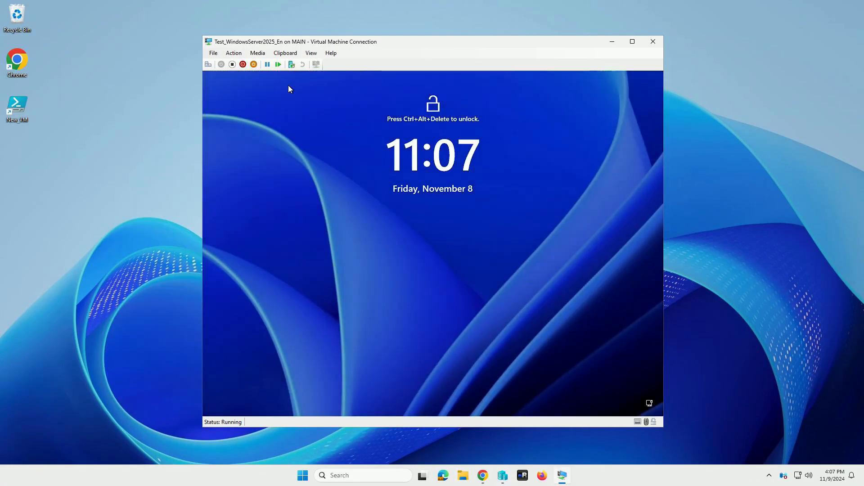
- Unlock the virtual machine and sign in as Administrator with the account password, signing in again in the enlarged session window
key(ctrl+alt+End)
text(••••••)
key(Return)
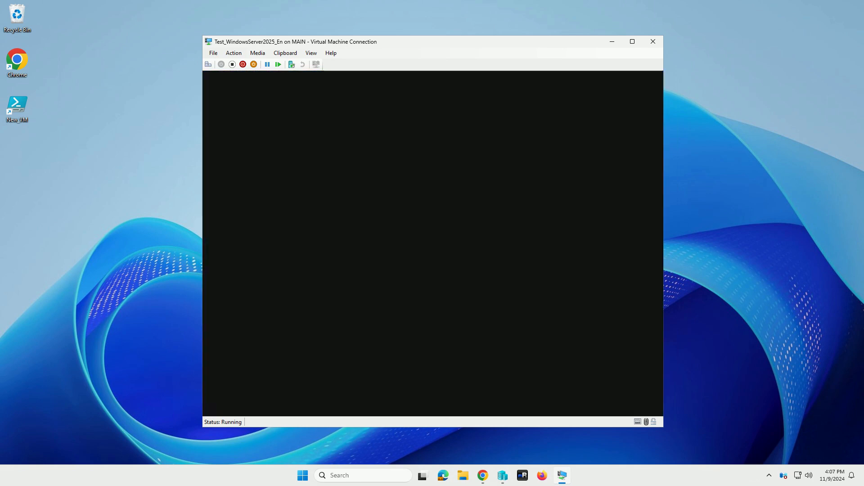
click(449, 270)
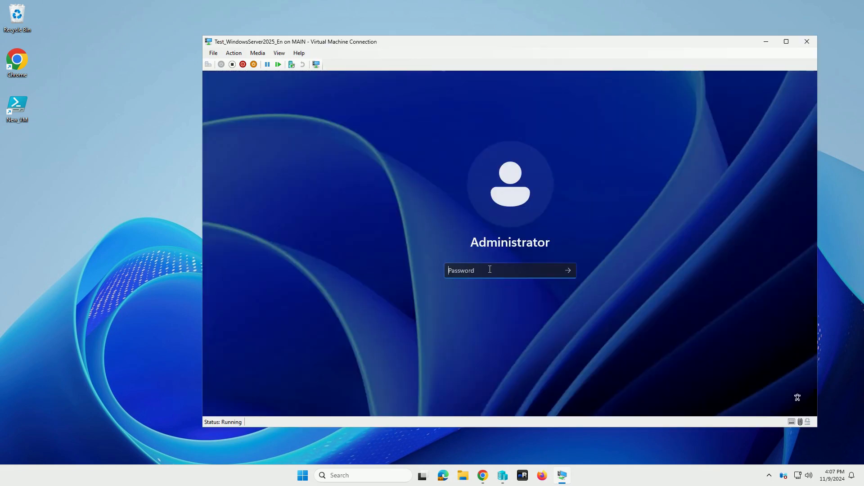
text(•••••••••)
key(Return)
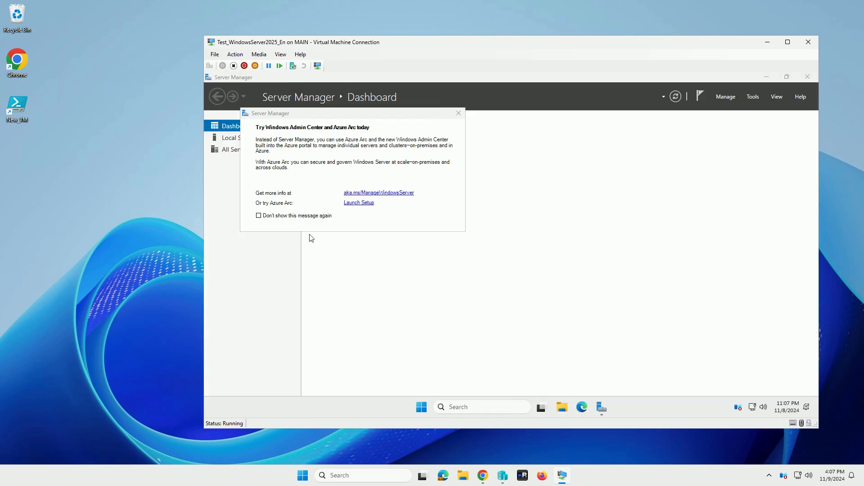
- Dismiss the Windows Admin Center and Azure Arc notice permanently and review the Local Server properties in Server Manager
click(308, 217)
click(457, 112)
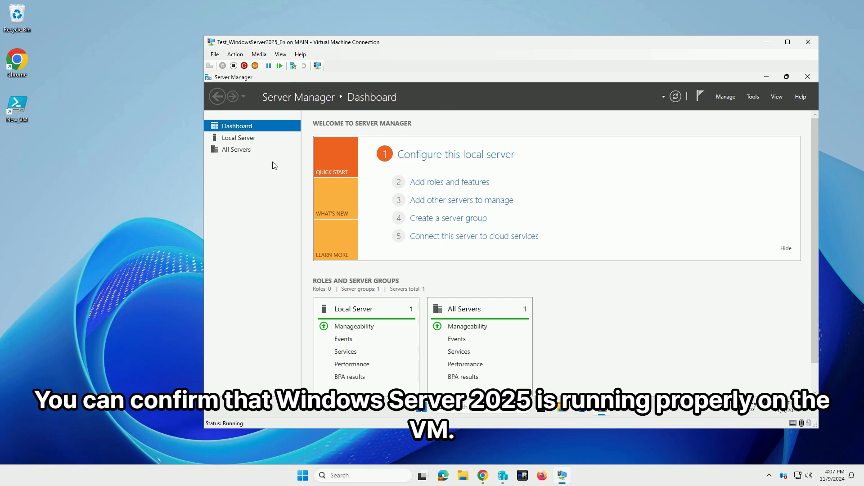
click(251, 139)
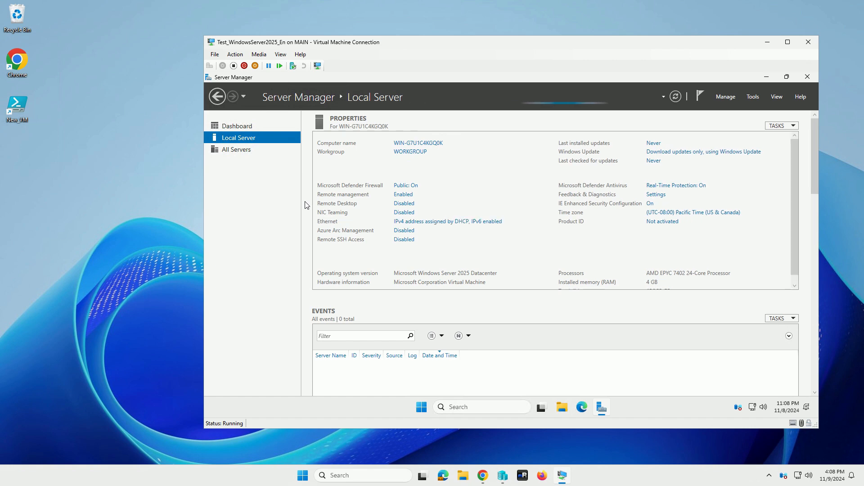
scroll(489, 185, down, 1)
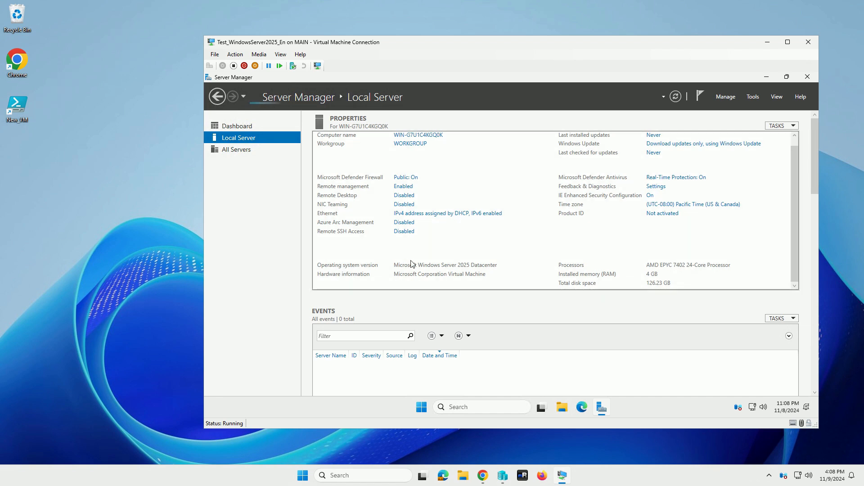
- Shut down Windows Server in the test virtual machine and close its connection window
right_click(423, 408)
click(518, 364)
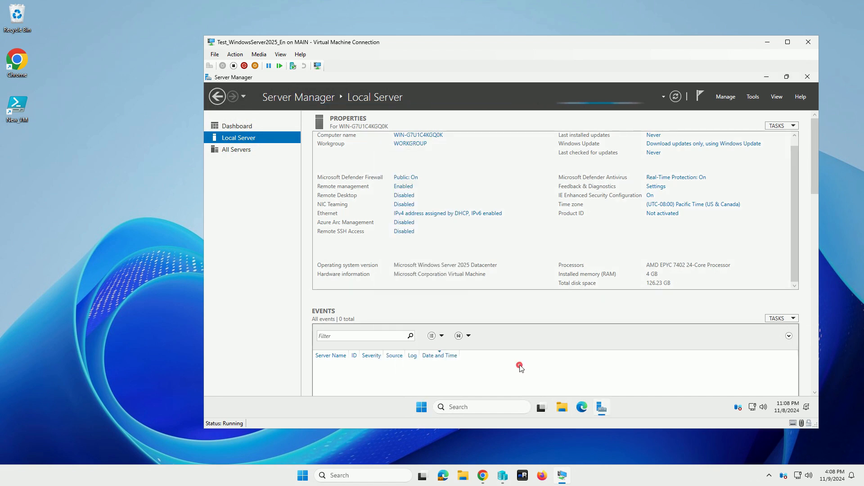
click(809, 42)
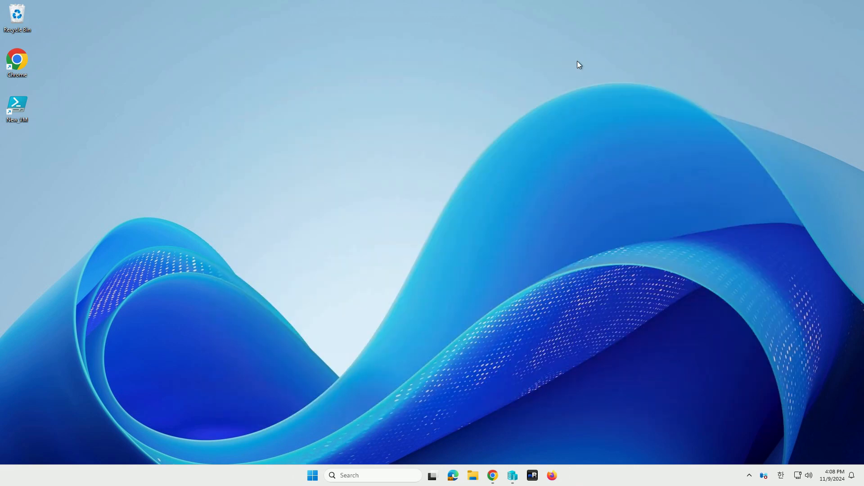
- Open the New_VM script from the desktop in PowerShell ISE as administrator and review its code through the final New-VM part
double_click(17, 108)
click(389, 304)
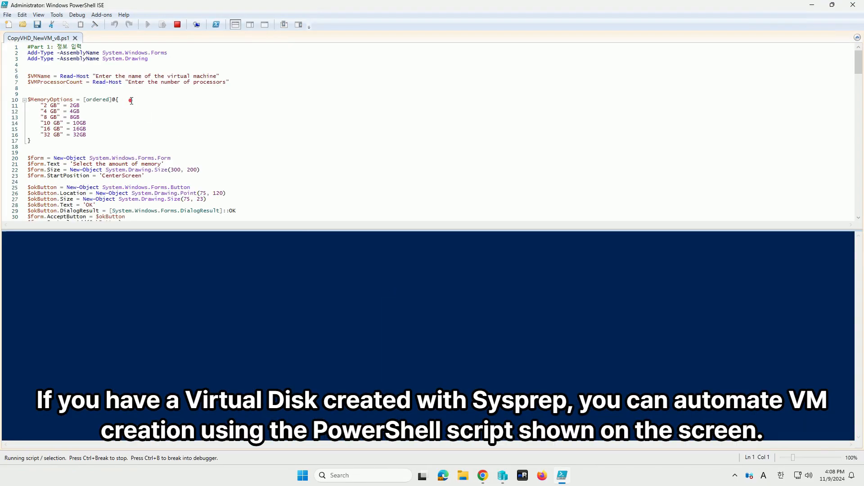
click(131, 100)
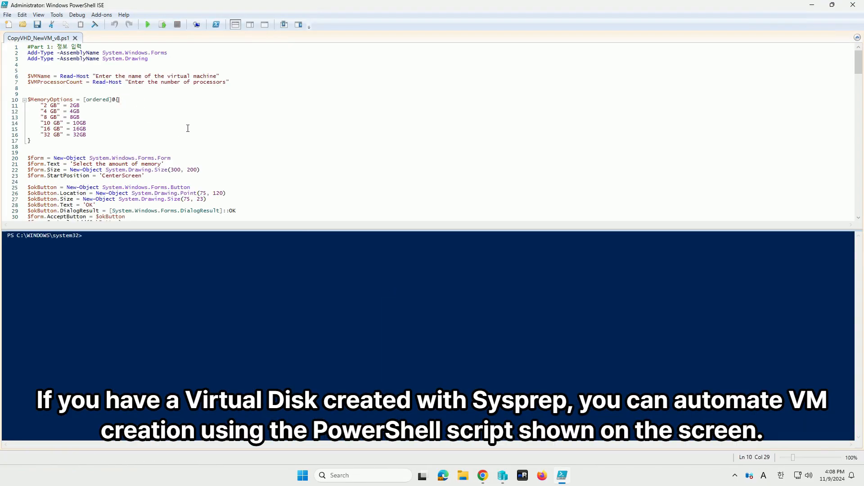
scroll(188, 131, down, 8)
scroll(188, 131, down, 14)
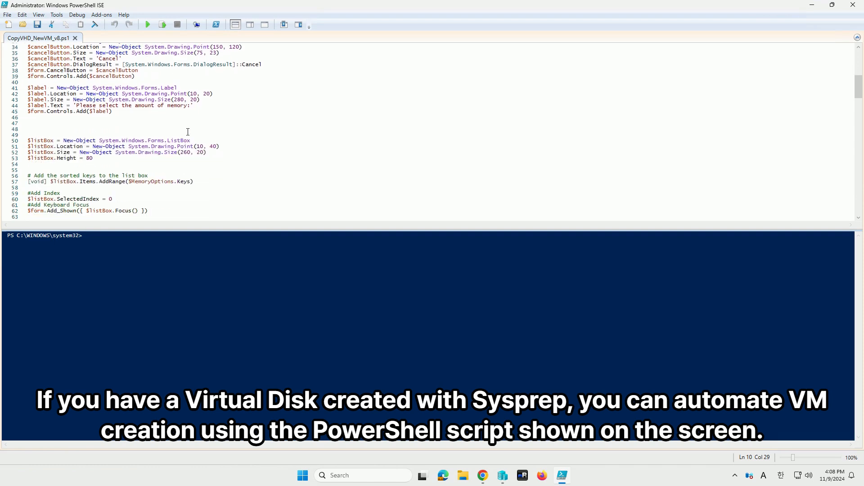
scroll(188, 131, down, 20)
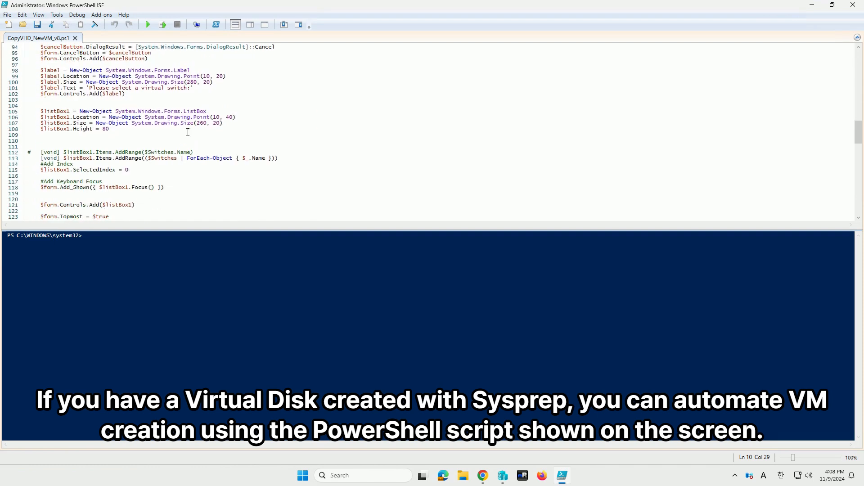
scroll(188, 132, down, 10)
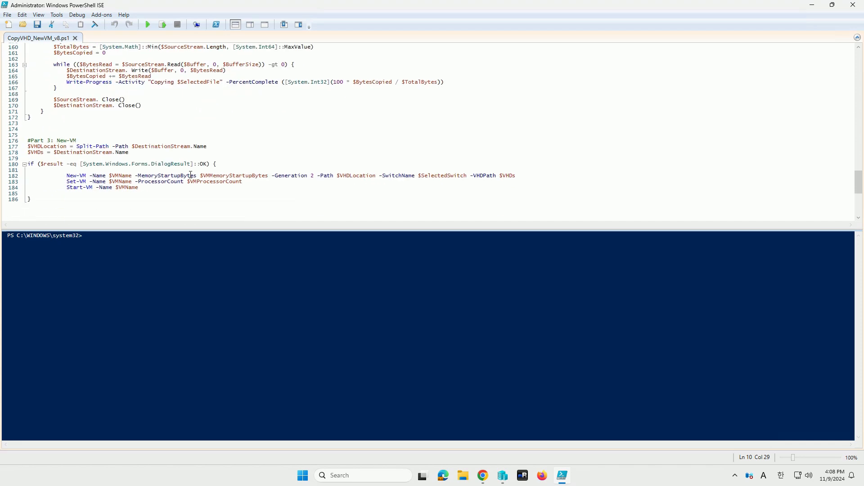
click(192, 196)
- Run the CopyVHD_NewVM_v8.ps1 script and enter Test2_Win2025 as the virtual machine name and 4 as the number of processors
click(150, 27)
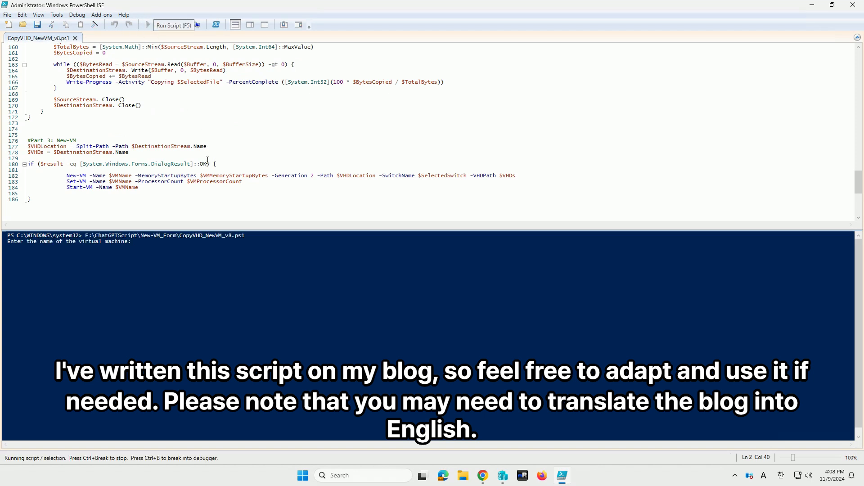
text(Test2_)
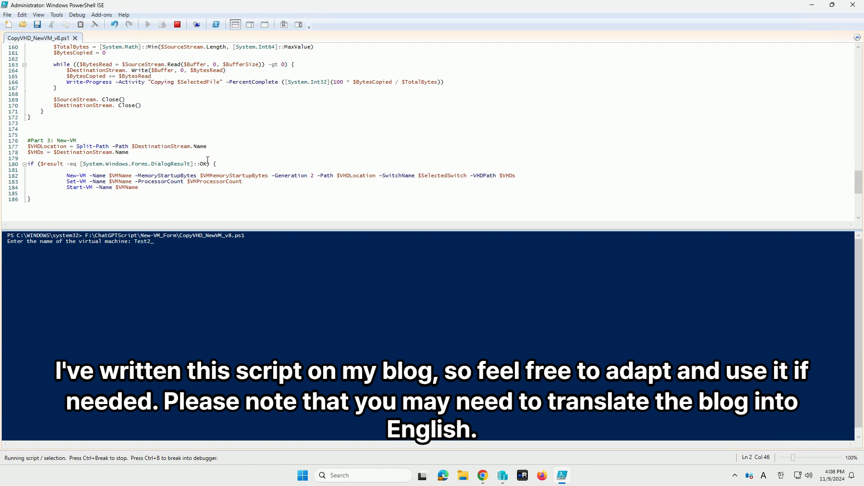
text(Win2025)
key(Return)
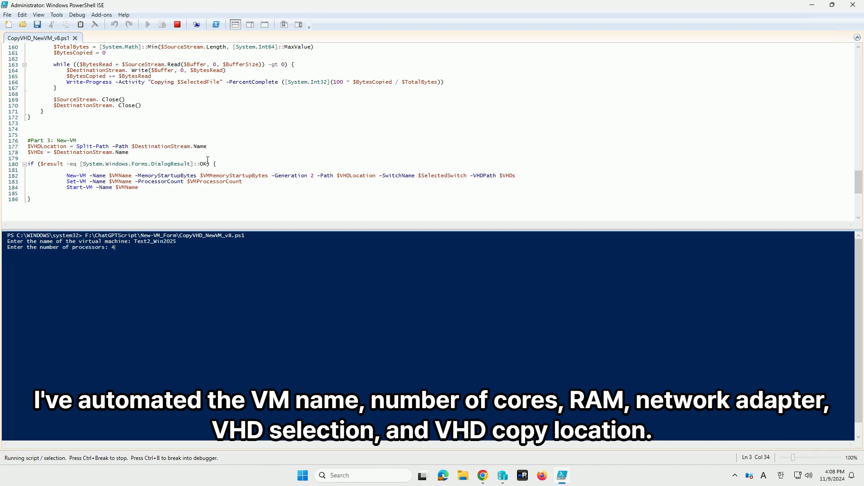
key(Return)
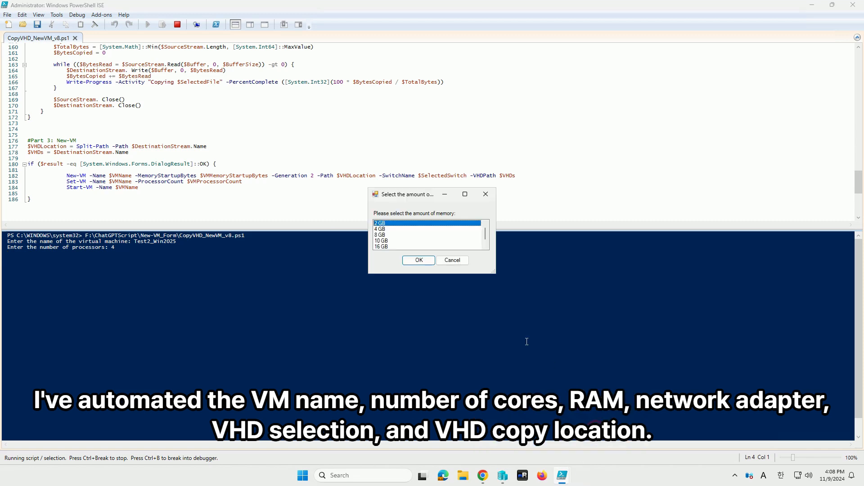
- Choose 8 GB of memory and the Untangle10 virtual switch in the script's selection dialogs
click(382, 234)
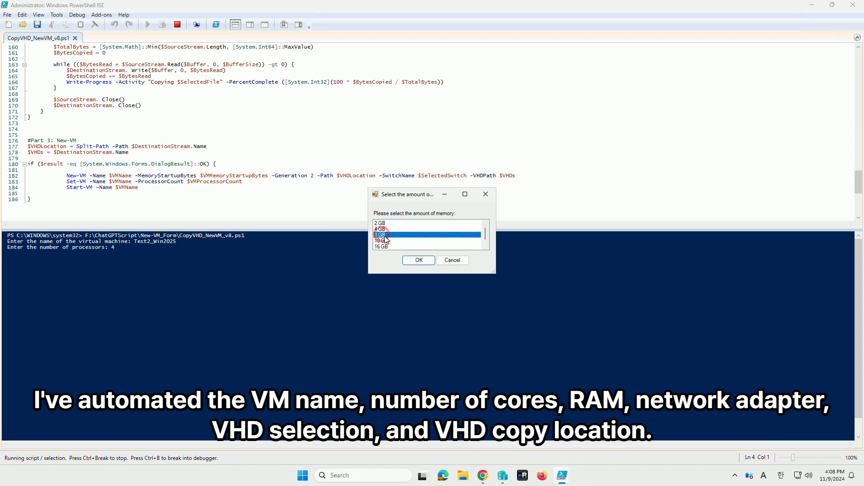
click(418, 260)
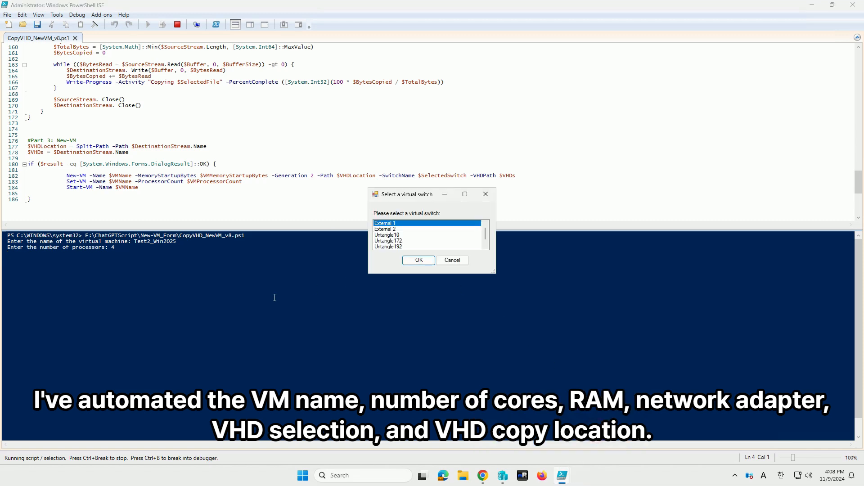
click(411, 235)
click(418, 260)
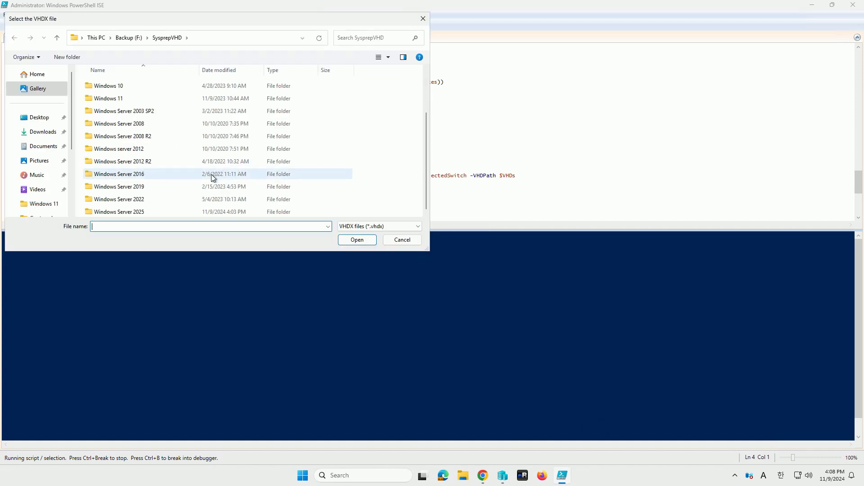
- Choose SysPrep_WinServer2025_En.vhdx from the Windows Server 2025 folder as the source disk
double_click(141, 211)
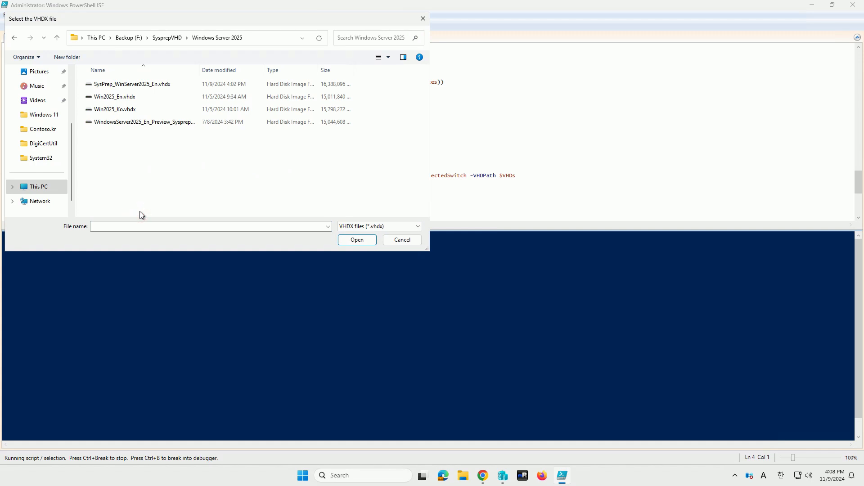
click(150, 85)
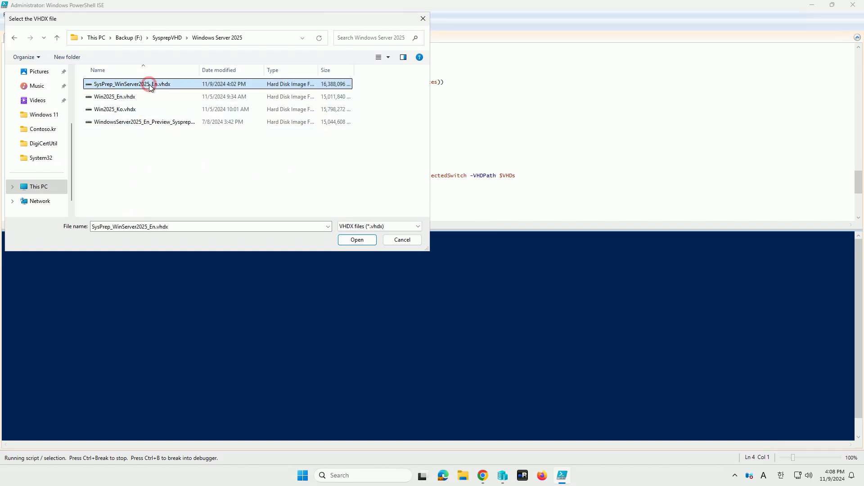
double_click(149, 85)
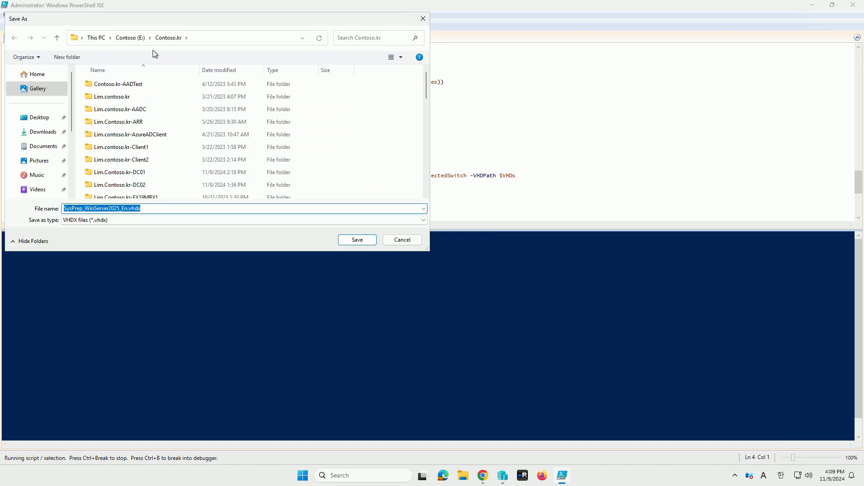
- Create a Win2025test2 folder on the Contoso (E:) drive and save the copied SysPrep_WinServer2025_En.vhdx in it
click(133, 37)
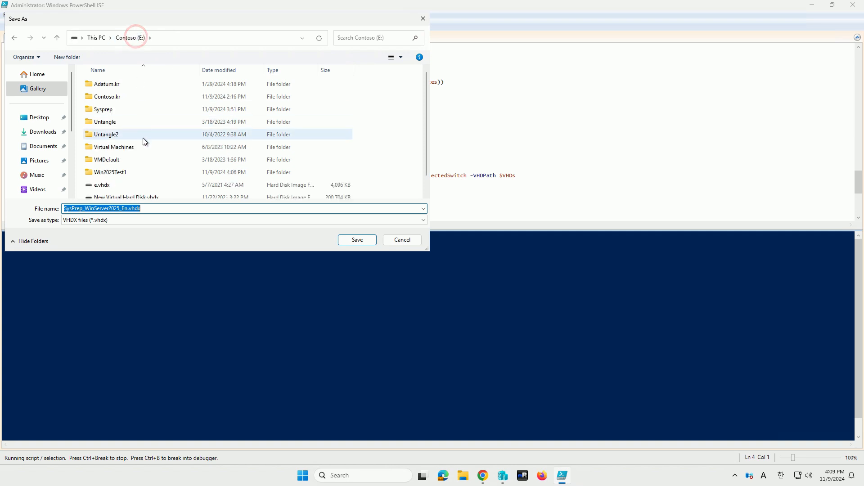
click(117, 173)
right_click(392, 165)
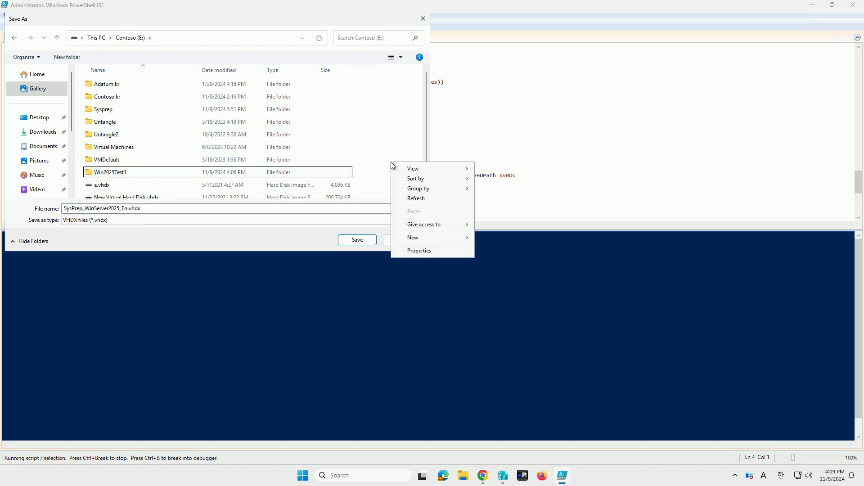
click(426, 236)
click(517, 239)
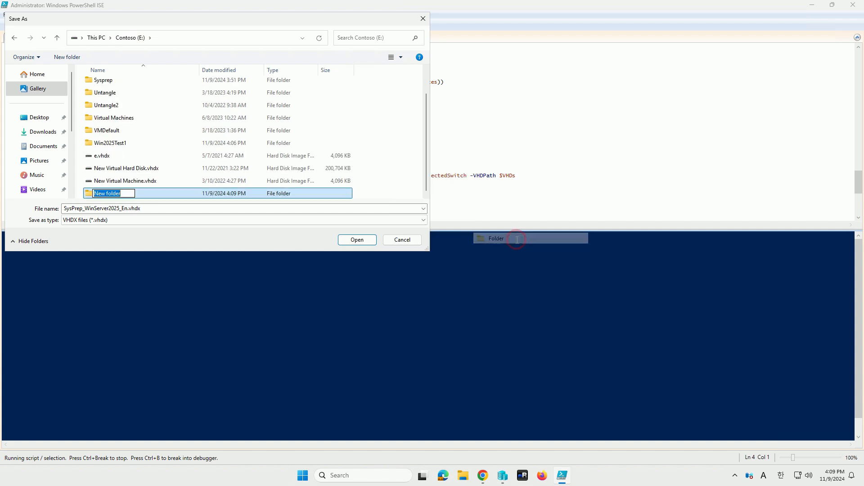
key(BackSpace)
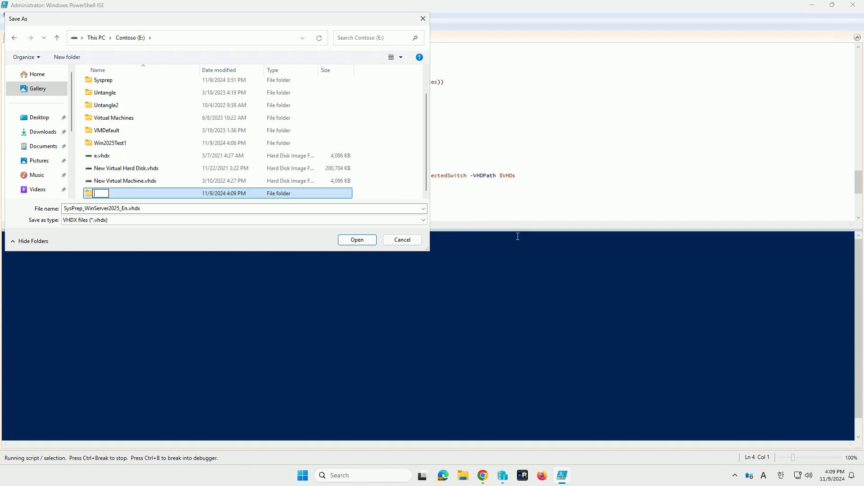
text(Win2025test2)
key(Return)
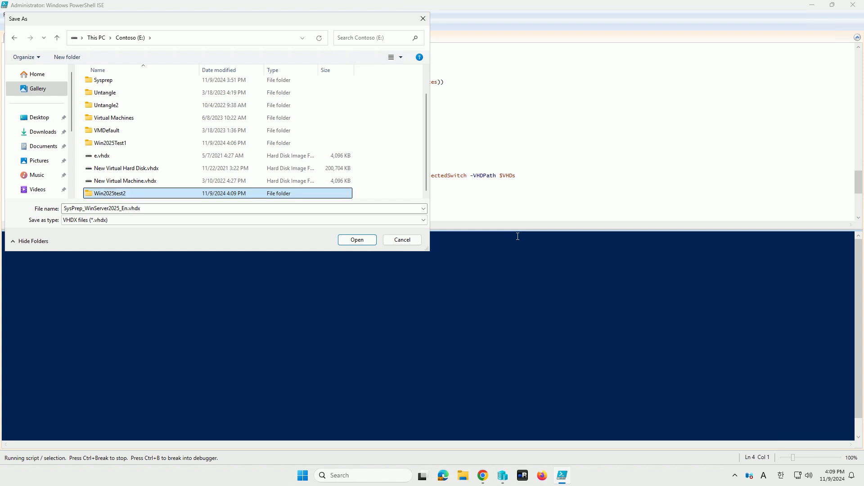
key(Return)
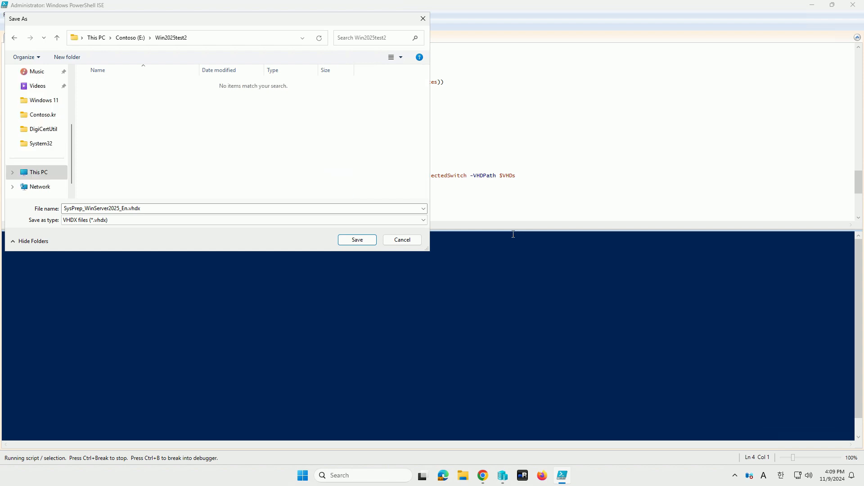
click(363, 240)
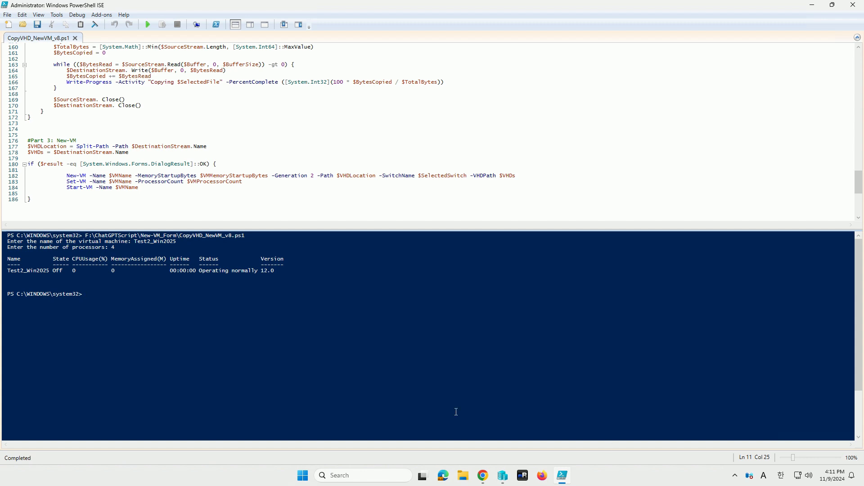
click(506, 480)
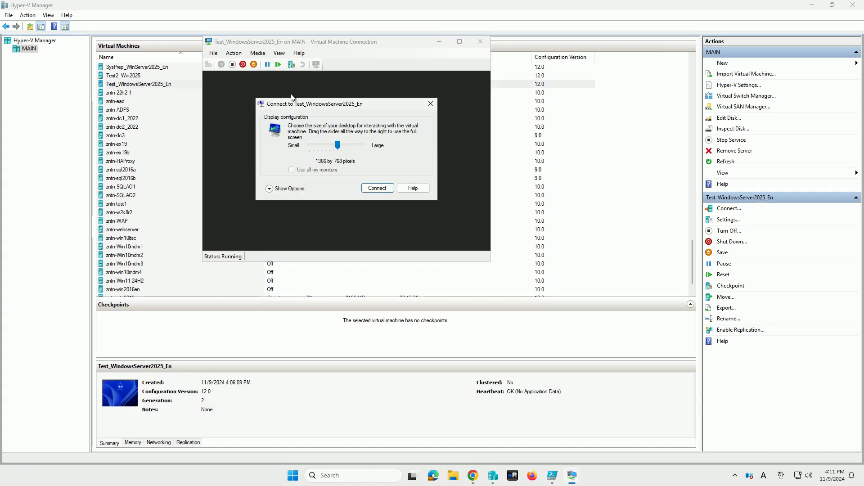
click(373, 187)
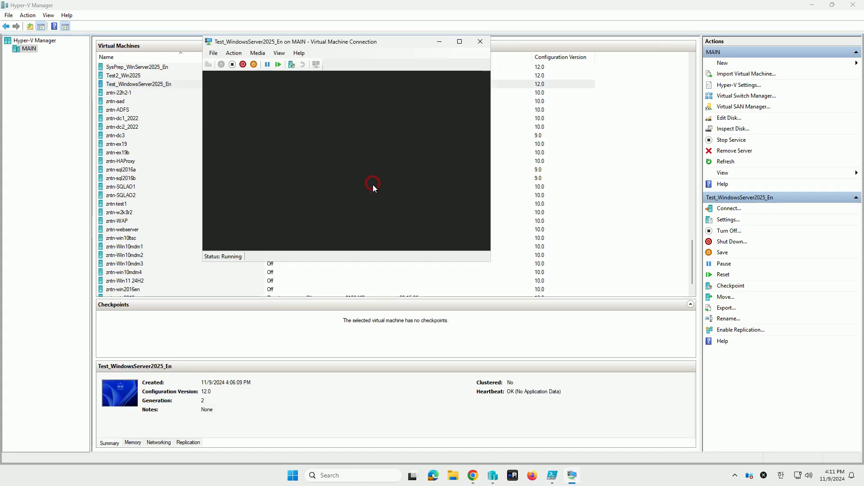
click(811, 5)
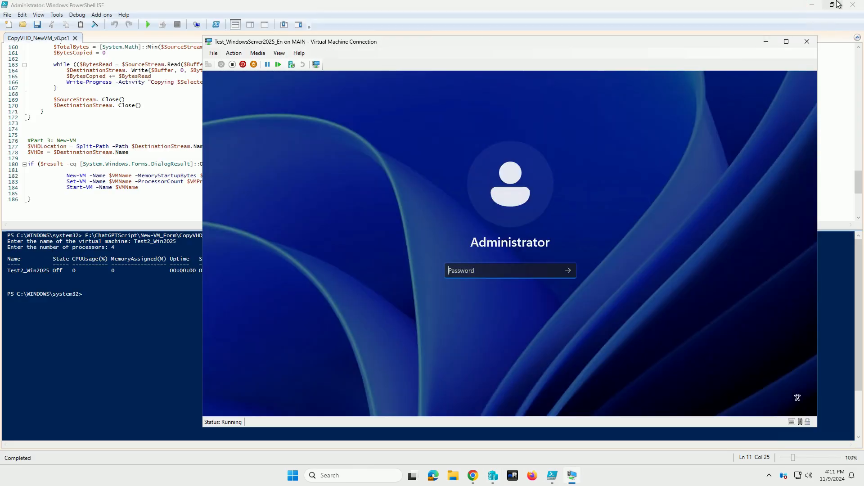
click(811, 5)
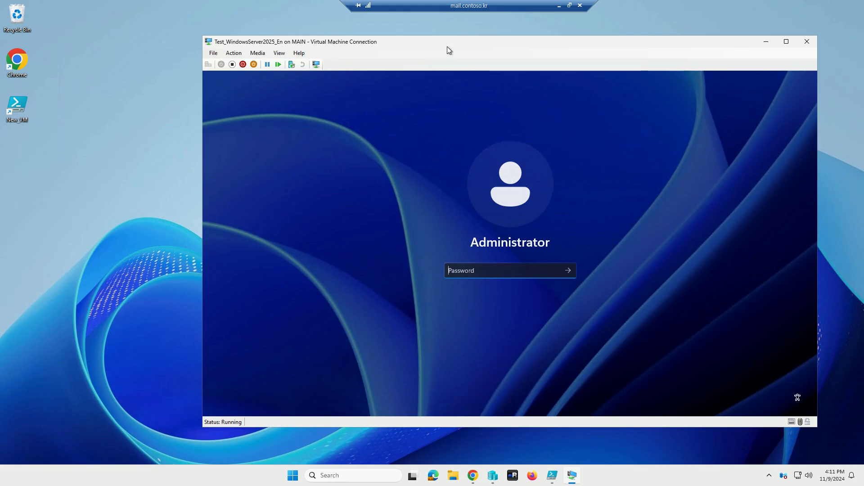
drag(449, 44, 361, 45)
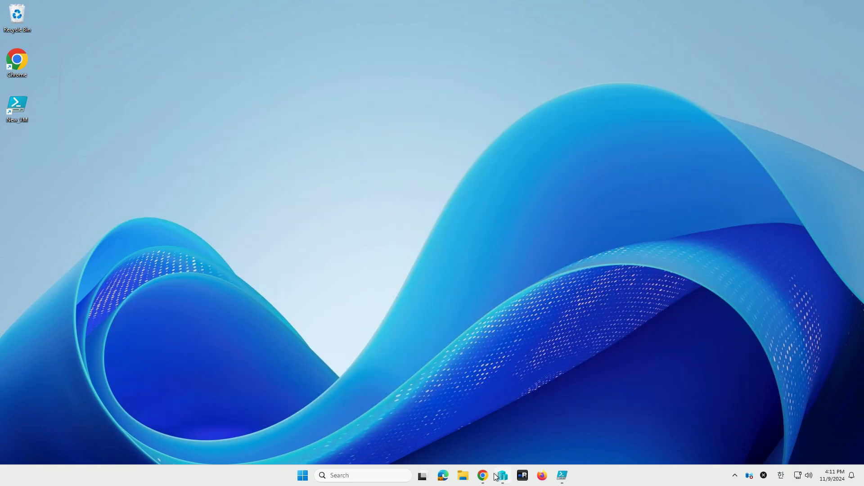
- Connect to the Test2_Win2025 virtual machine from Hyper-V Manager, keep the default region settings and accept the license terms
click(495, 476)
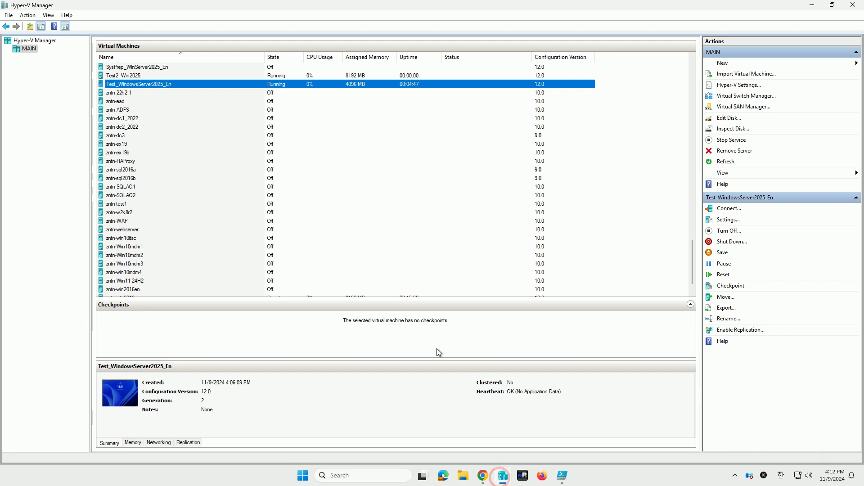
click(187, 75)
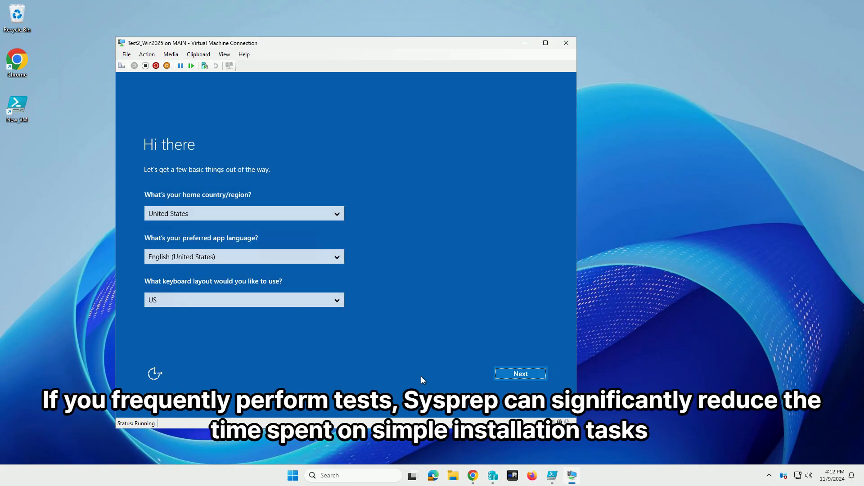
click(520, 373)
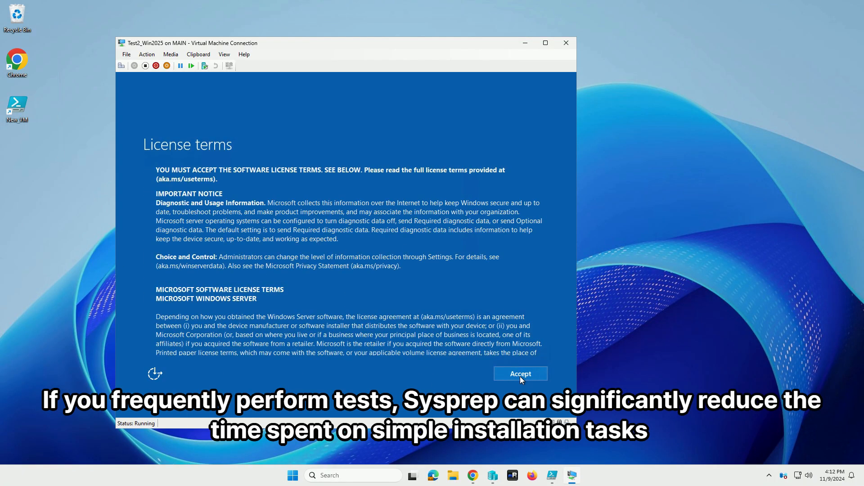
click(520, 376)
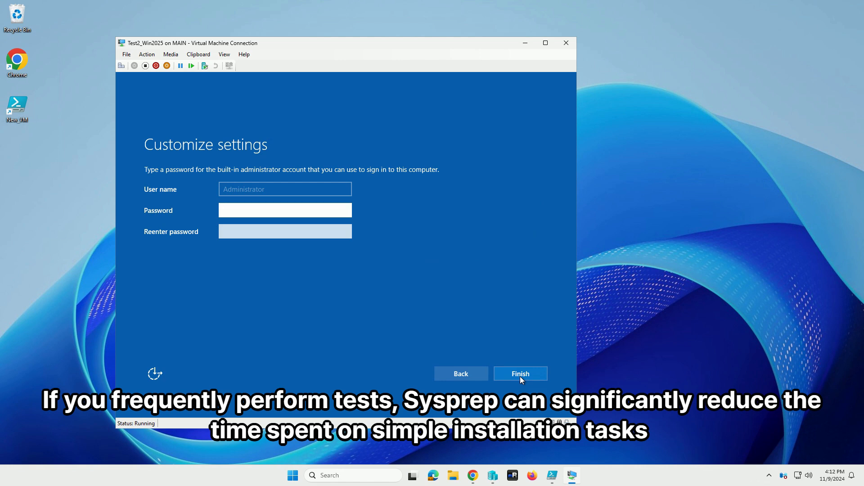
- Enter and re-enter the built-in Administrator account password and finish the Windows setup
text(••••••••••)
key(Tab)
text(••••••••••)
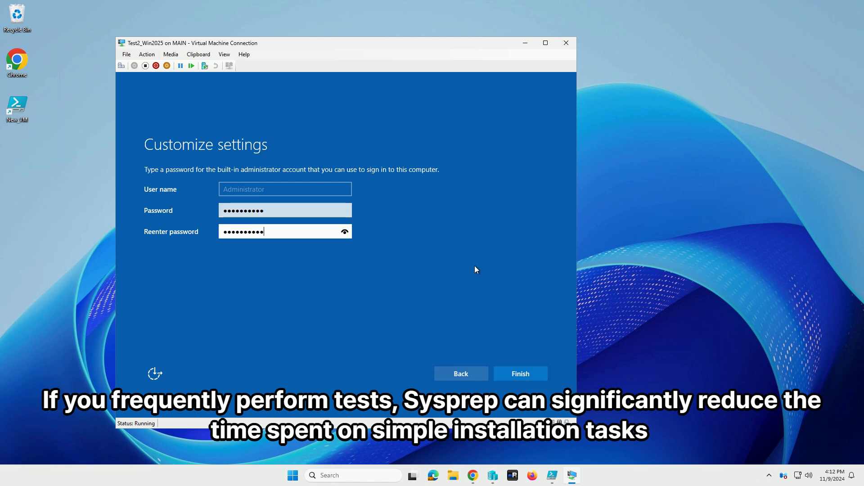
key(Return)
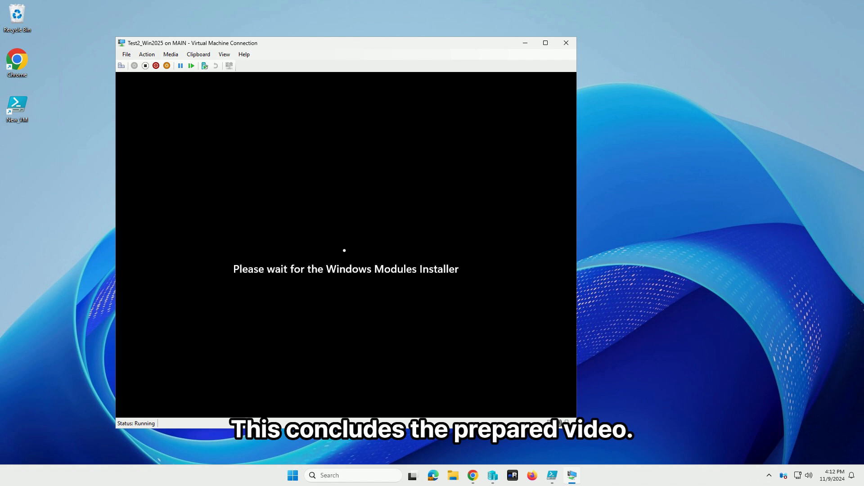